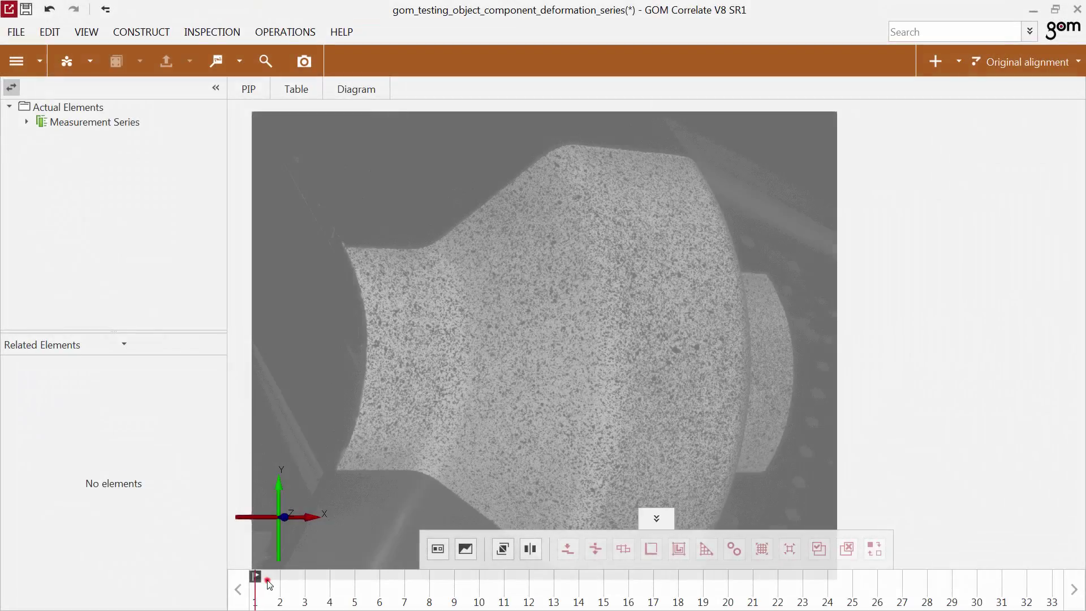
- Preview the specimen at later stages and compare the two cameras' images
mouse_move(269, 585)
left_mouse_down()
mouse_move(592, 599)
mouse_move(265, 593)
left_mouse_up()
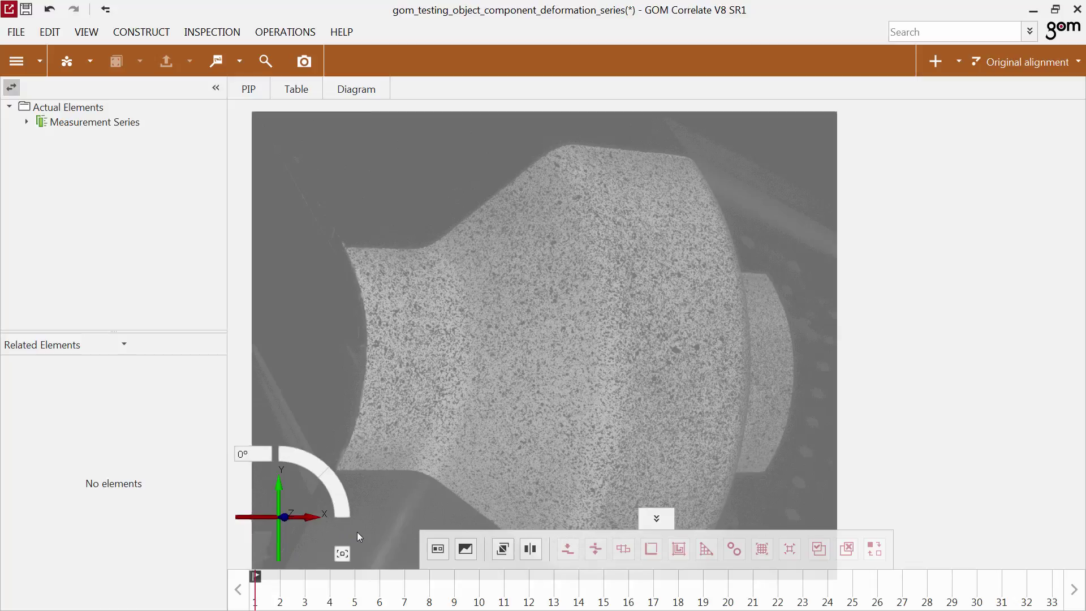
left_click(437, 549)
left_click(437, 549)
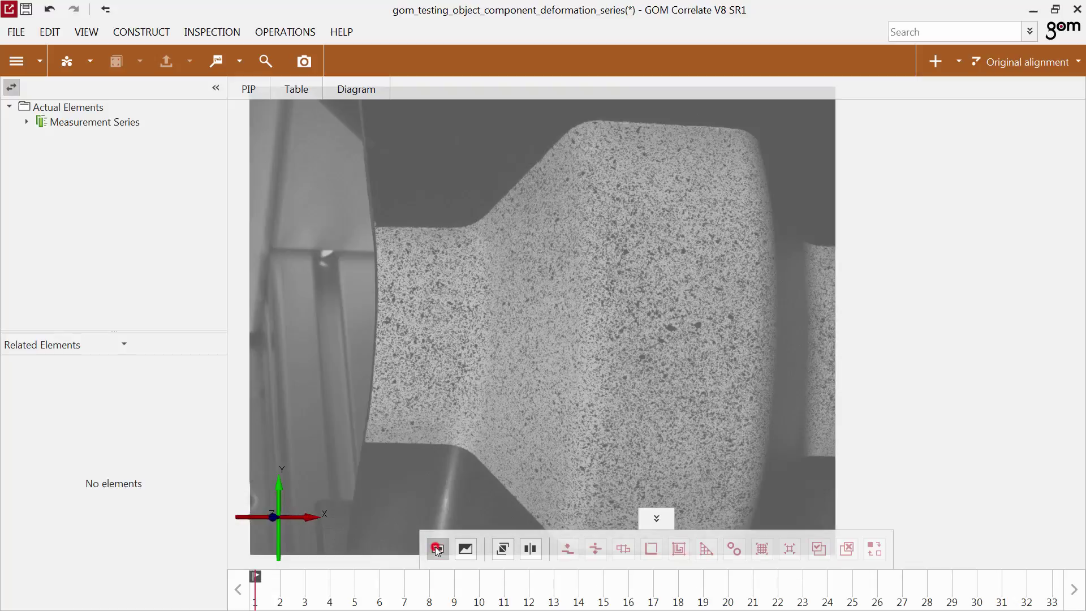
left_click(437, 549)
left_click(437, 549)
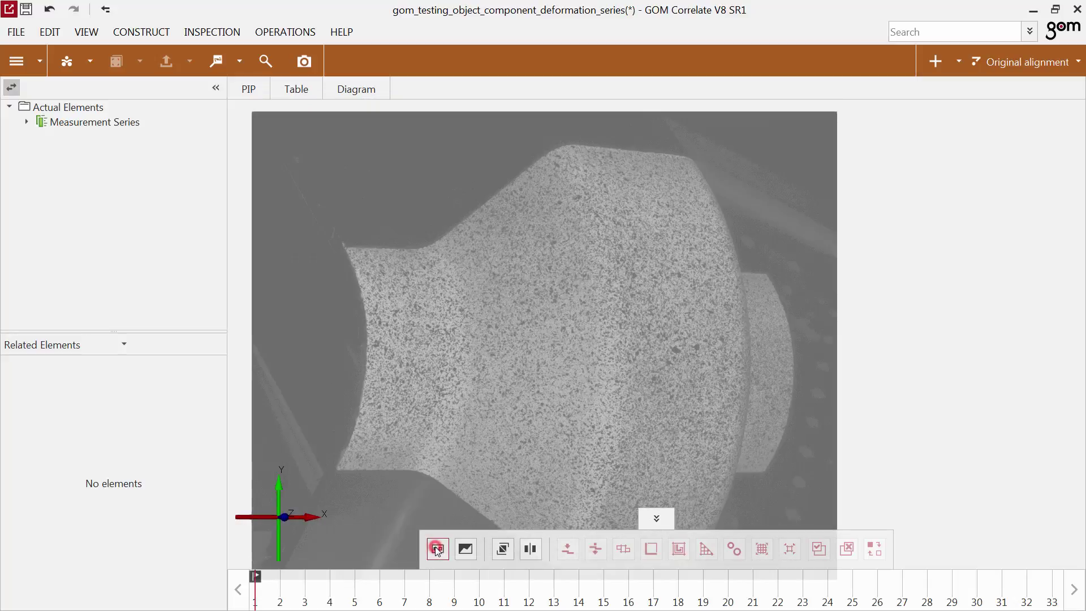
- Zoom and shift the specimen image up, then start a new Surface Component
scroll(504, 390, "down", 2)
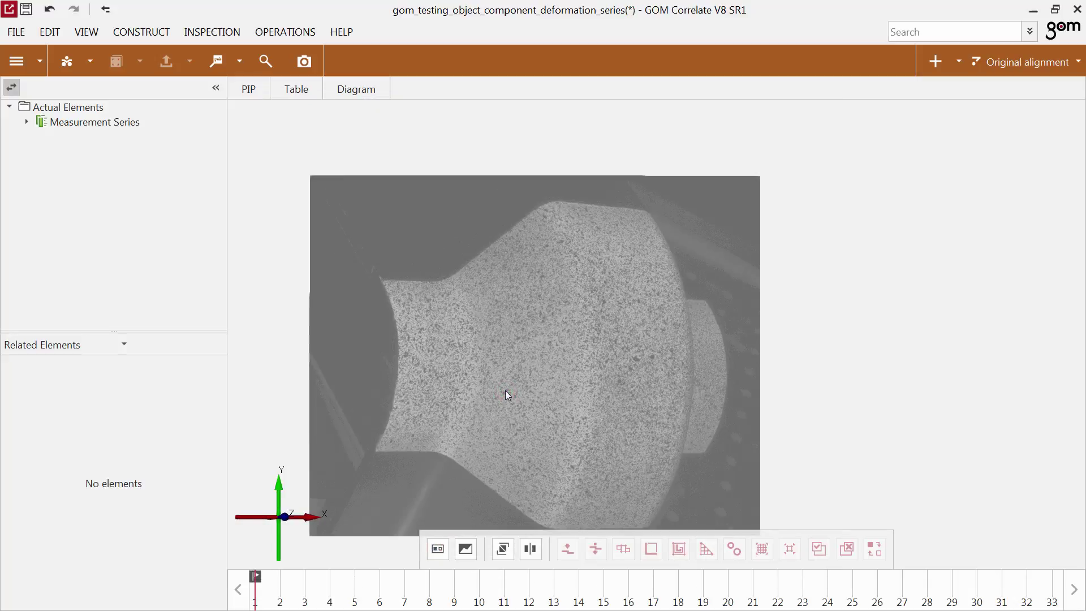
right_click_drag(511, 394, 511, 357)
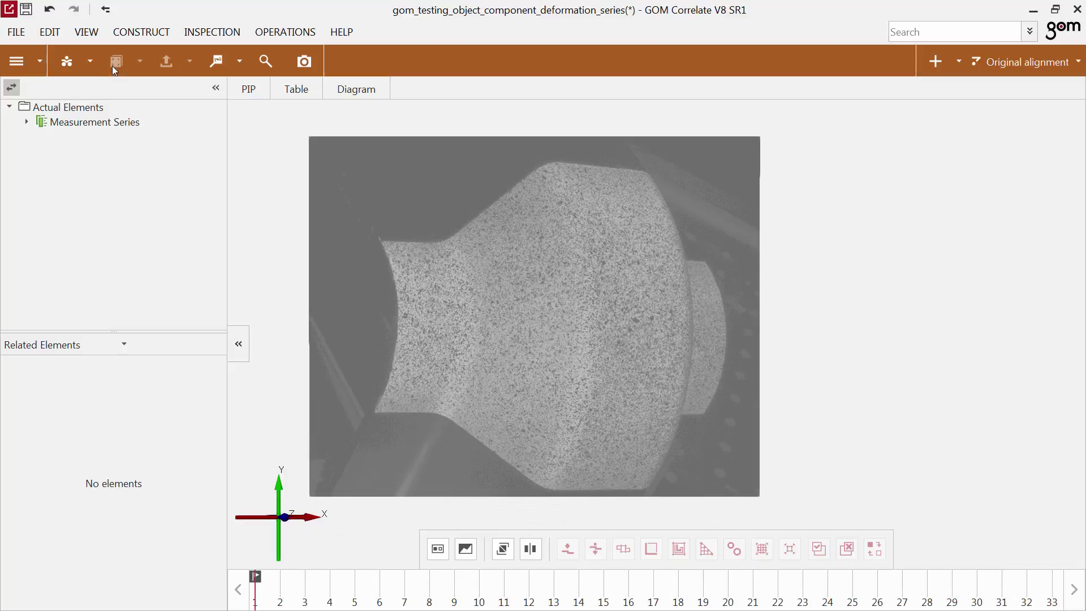
left_click(91, 61)
left_click(93, 87)
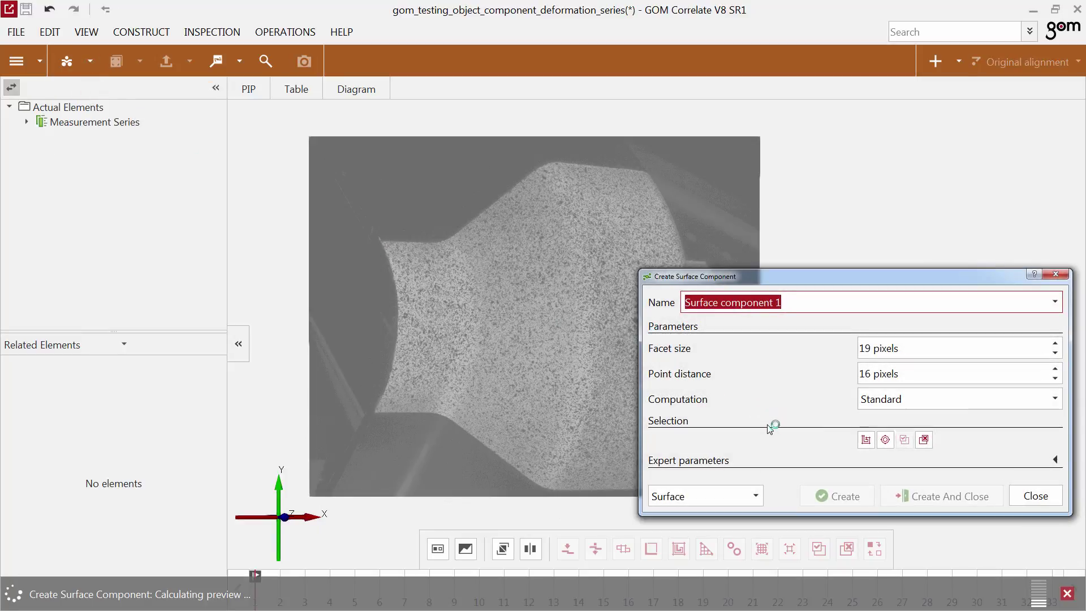
- Outline the specimen's left and bottom edges with the polygon selection tool
left_click(924, 439)
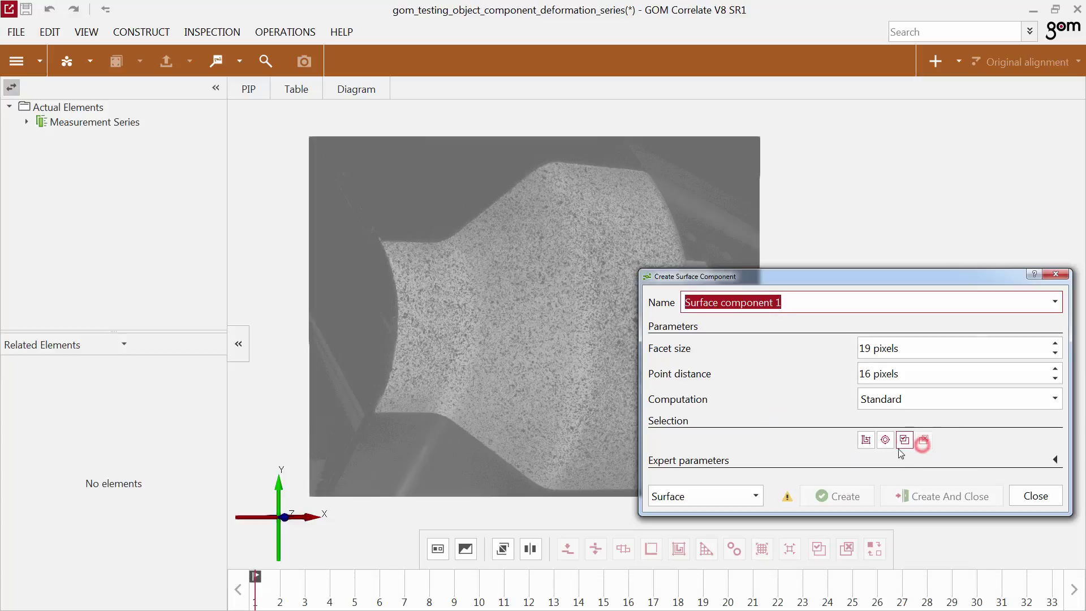
left_click(866, 440)
left_click(388, 245)
left_click(400, 284)
left_click(404, 334)
left_click(396, 383)
left_click(385, 410)
left_click(436, 410)
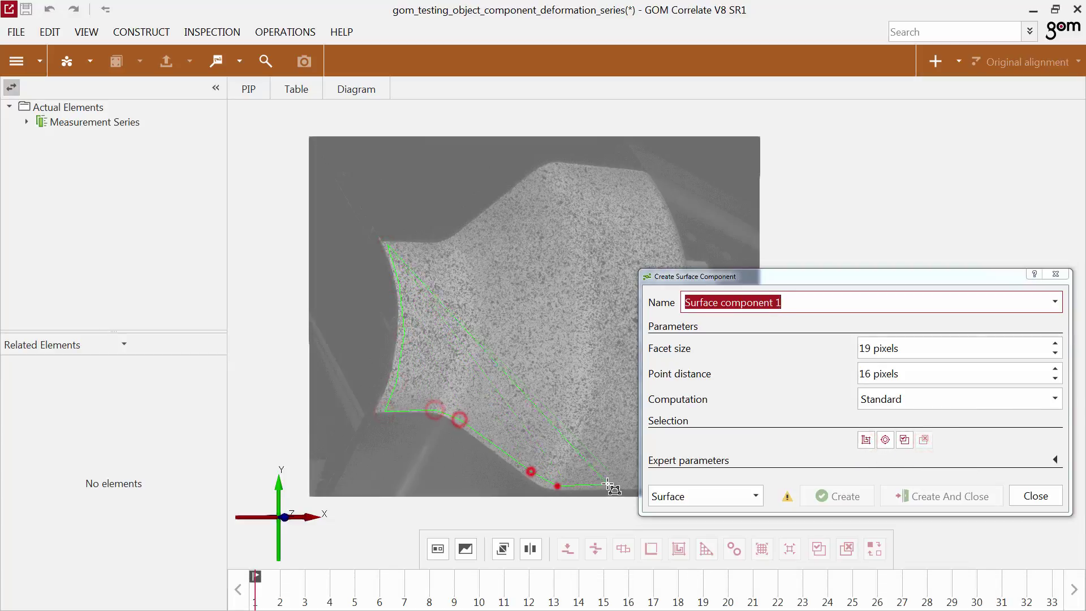
left_click(554, 485)
left_click(647, 484)
- Trace the right and top edges, close the polygon, and create Surface component 1
left_click(674, 423)
left_click(683, 321)
left_click(673, 232)
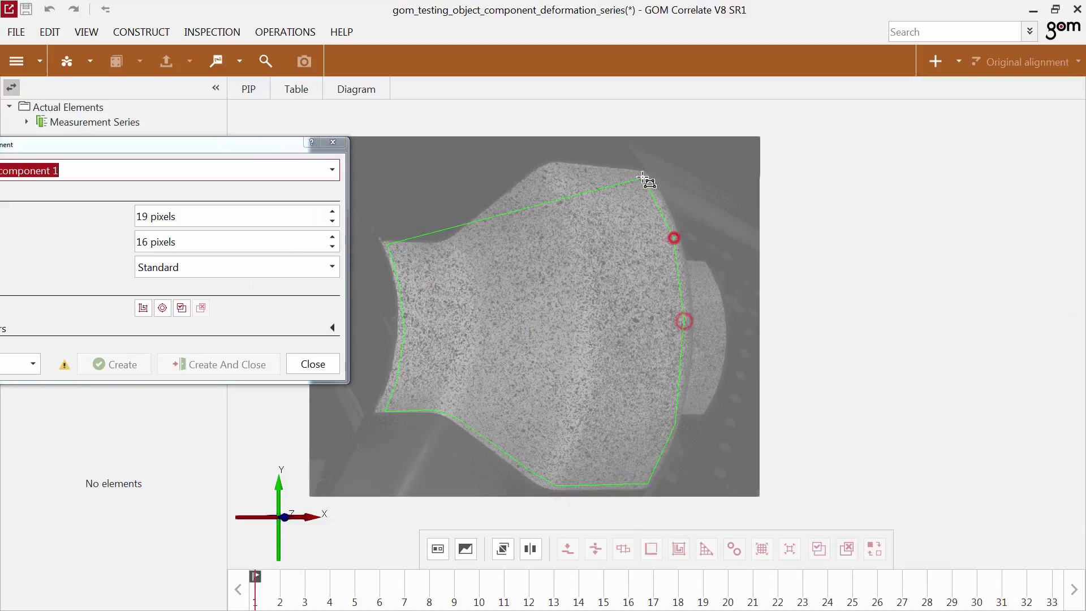
left_click(644, 177)
left_click(497, 206)
left_click(465, 233)
double_click(452, 246)
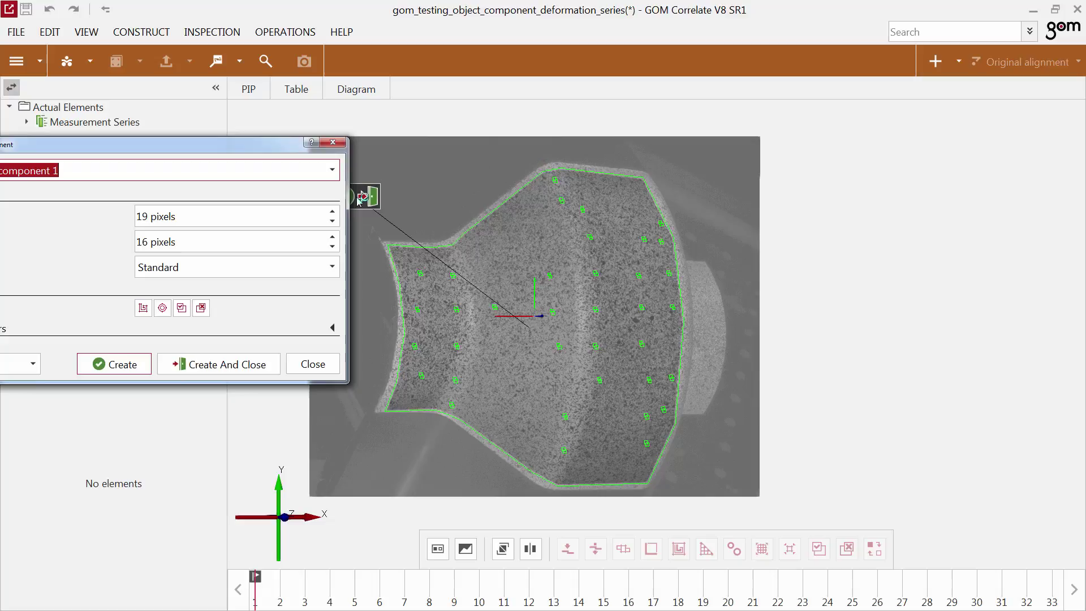
left_click_drag(273, 141, 390, 89)
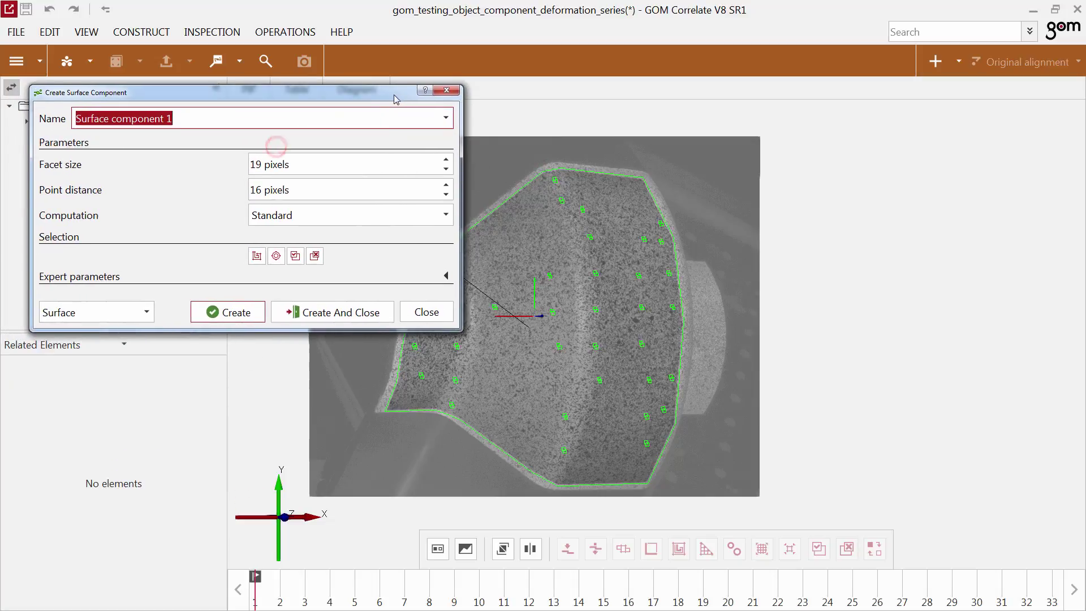
left_click(357, 308)
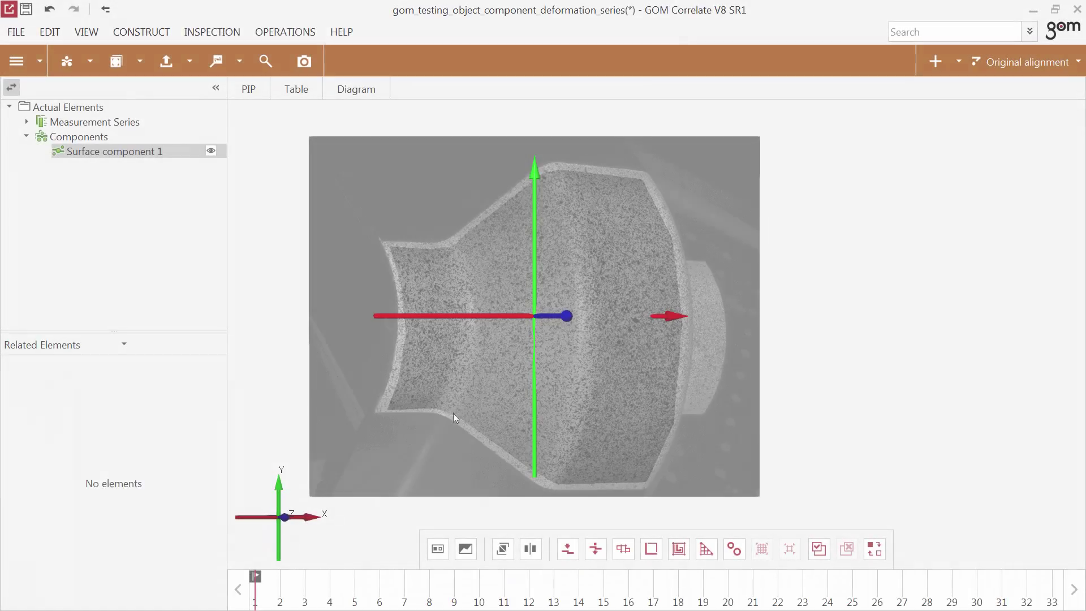
- Rotate Surface component 1 in 3D, preview later stages, then return to the camera image
mouse_move(470, 400)
left_mouse_down()
mouse_move(528, 411)
mouse_move(490, 388)
left_mouse_up()
mouse_move(447, 518)
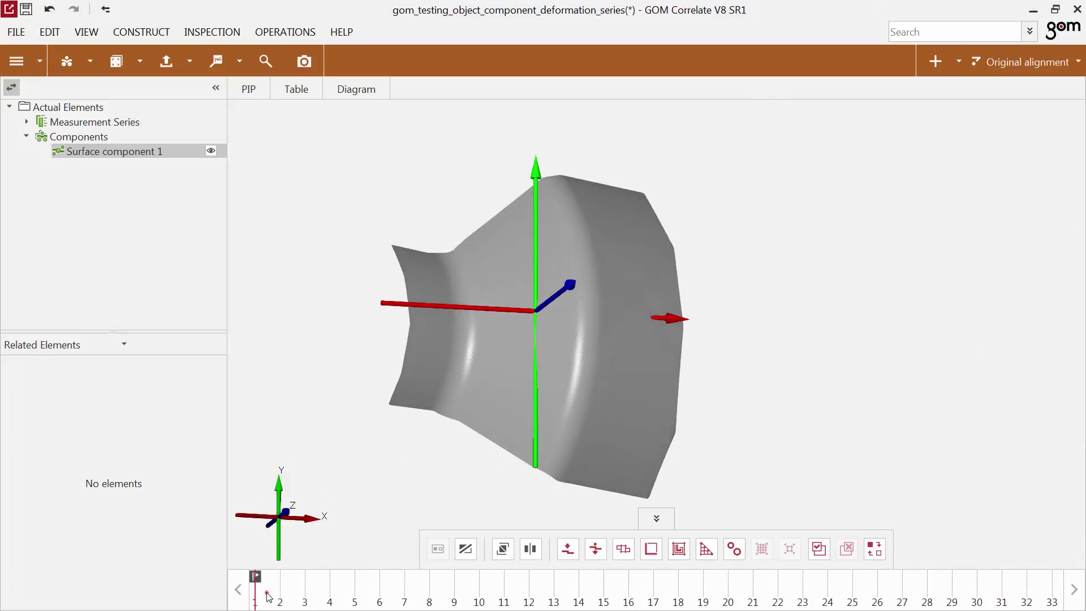
mouse_move(269, 596)
left_mouse_down()
mouse_move(329, 601)
mouse_move(256, 602)
left_mouse_up()
left_click(464, 549)
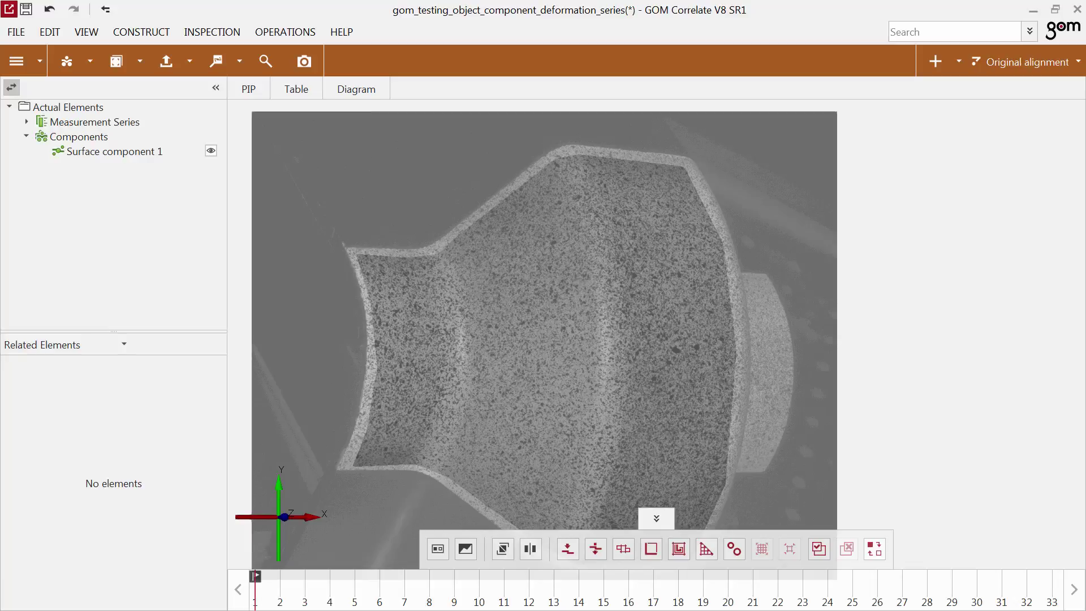
- Import 'CAD - GOM Testing Object.stp' from Windows Explorer as a nominal element
left_click_drag(0, 231, 210, 230)
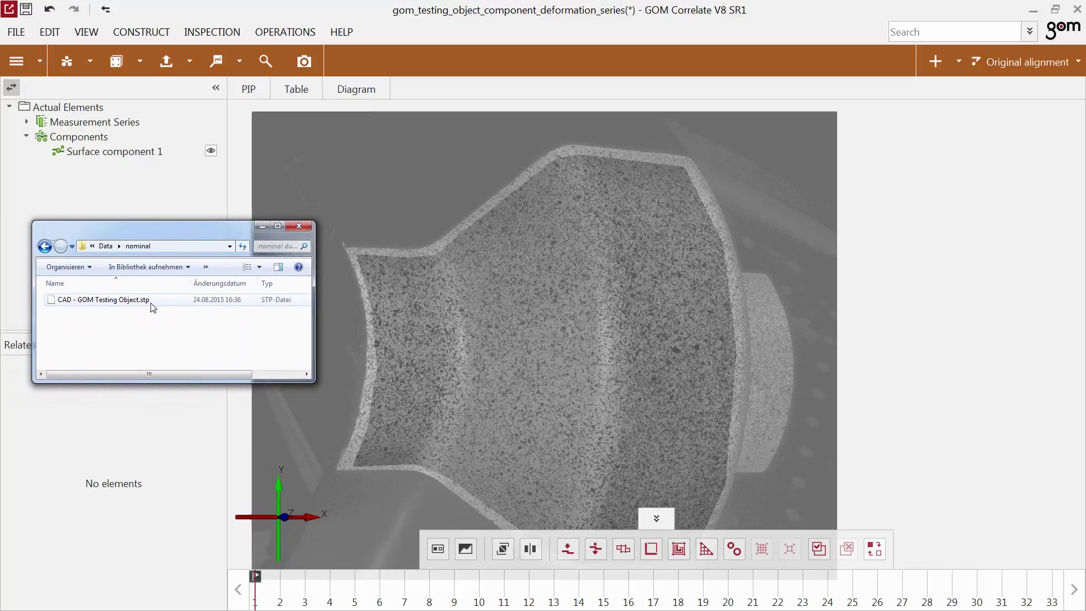
left_click_drag(150, 300, 357, 320)
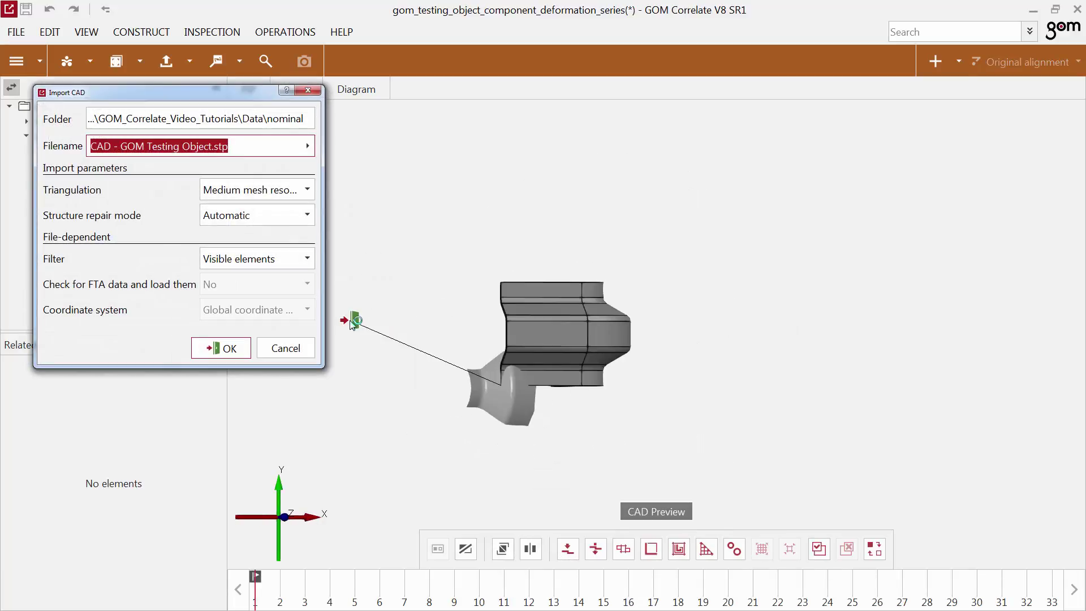
left_click(237, 349)
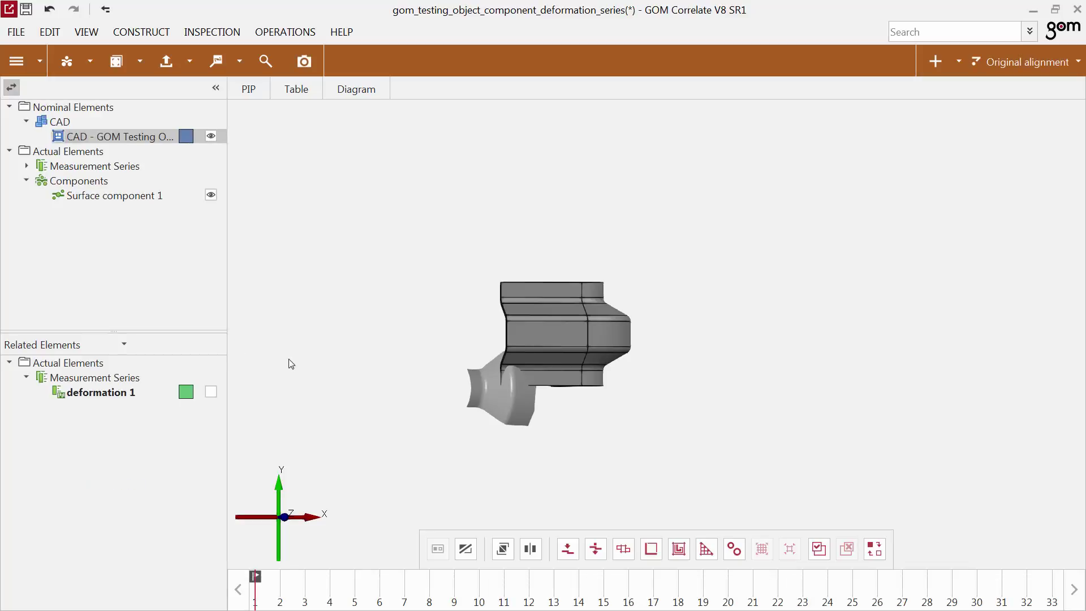
- Show only Surface component 1 in the main view and only the CAD model in the PIP inset
left_click_drag(153, 197, 405, 266)
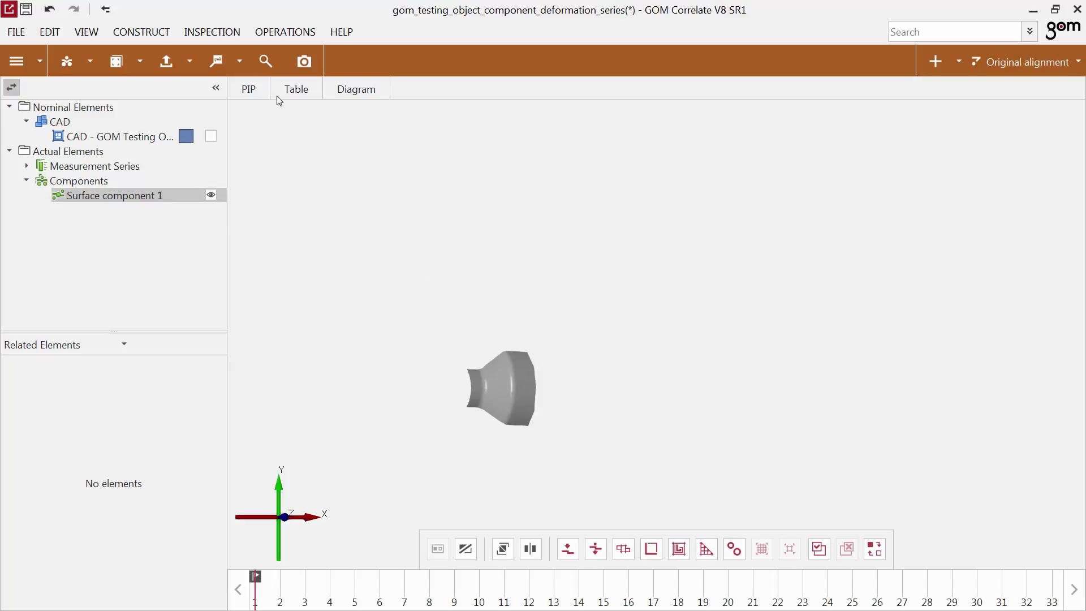
left_click(249, 90)
left_click_drag(149, 136, 327, 235)
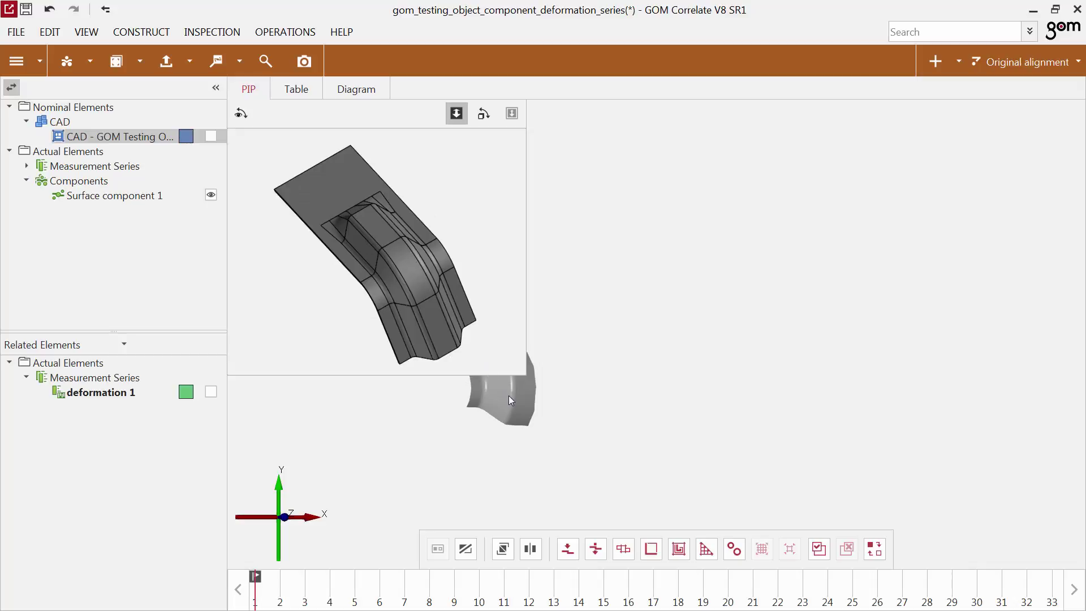
- Move, zoom and rotate the surface component, then switch the main view to the camera image
right_click_drag(608, 405, 691, 395)
scroll(692, 394, "up", 3)
scroll(690, 393, "up", 3)
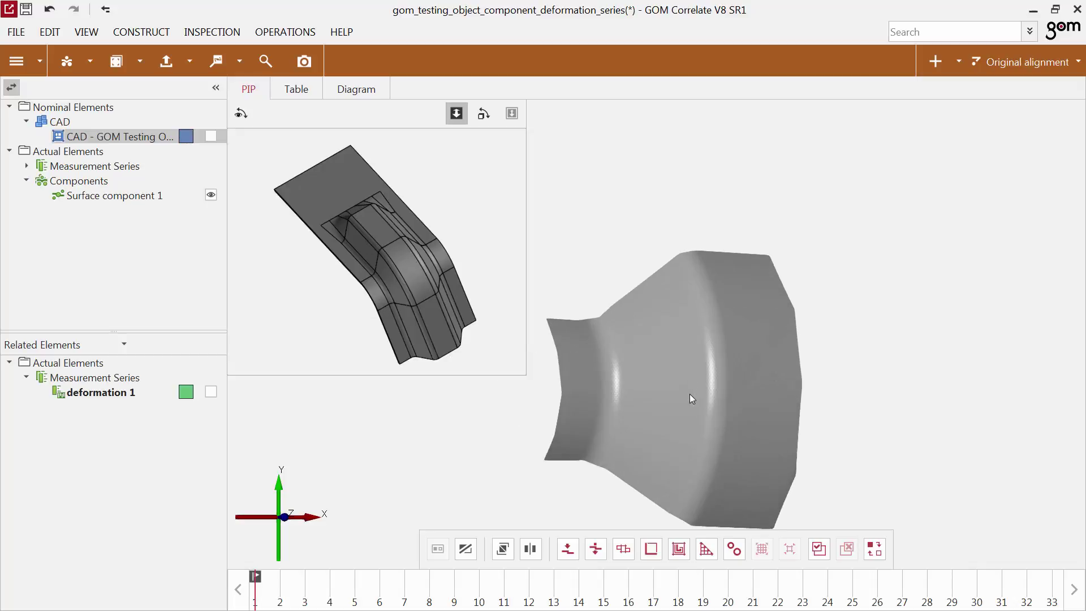
mouse_move(683, 369)
left_mouse_down()
mouse_move(642, 361)
mouse_move(601, 371)
mouse_move(578, 427)
left_mouse_up()
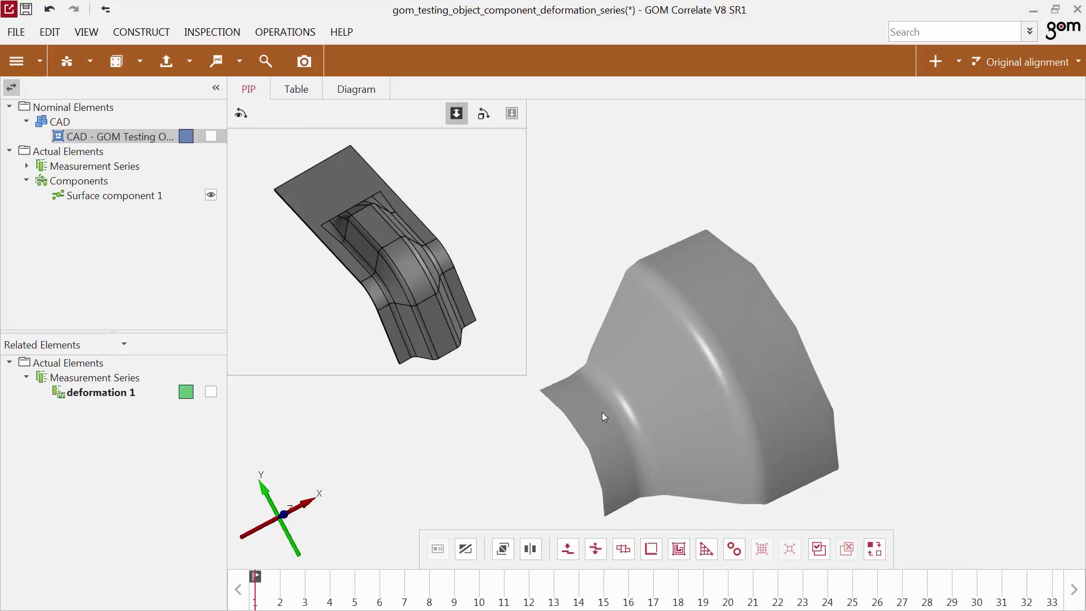
left_click(467, 551)
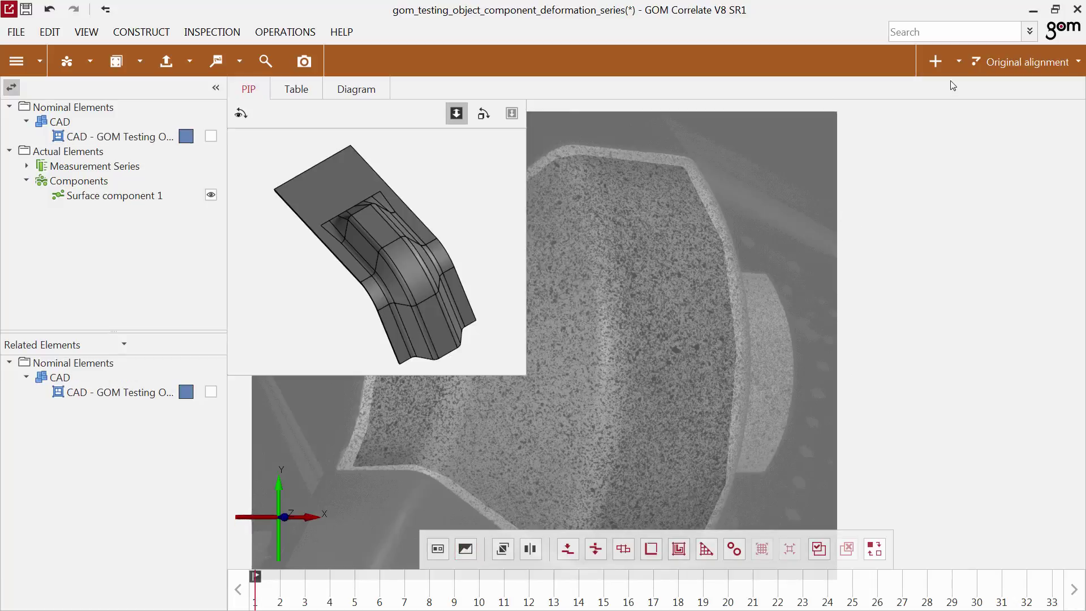
- Start a three-point alignment and orient the CAD model in the inset
left_click(952, 67)
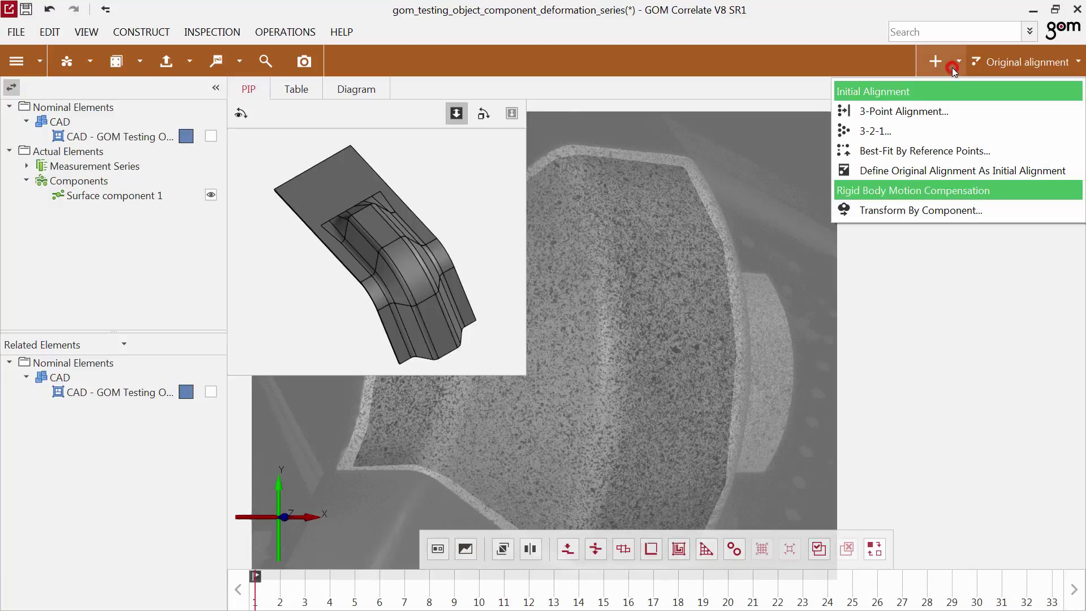
left_click(946, 112)
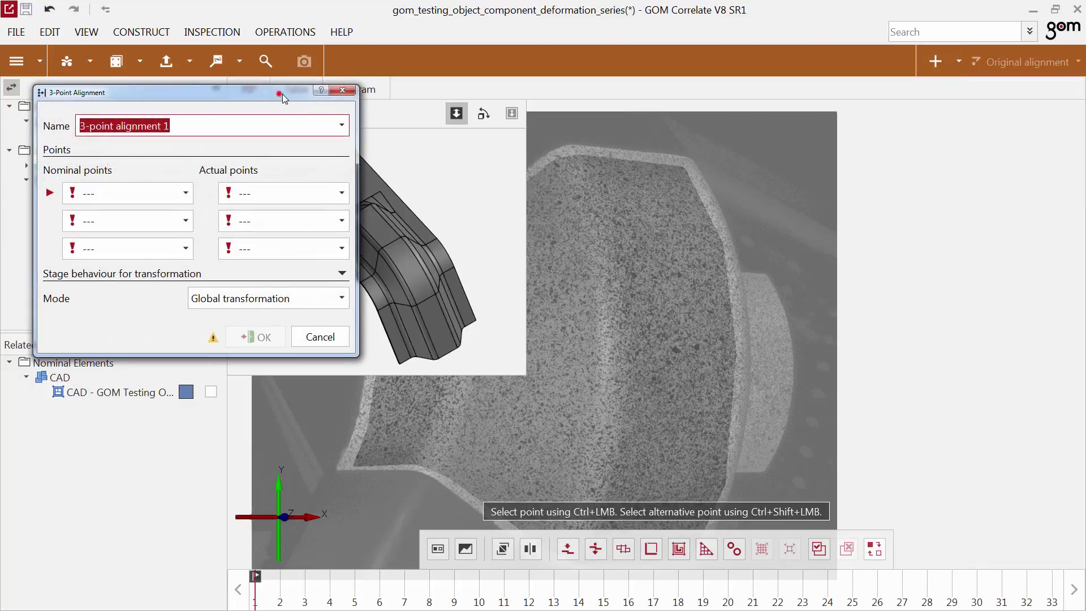
left_click_drag(283, 94, 990, 120)
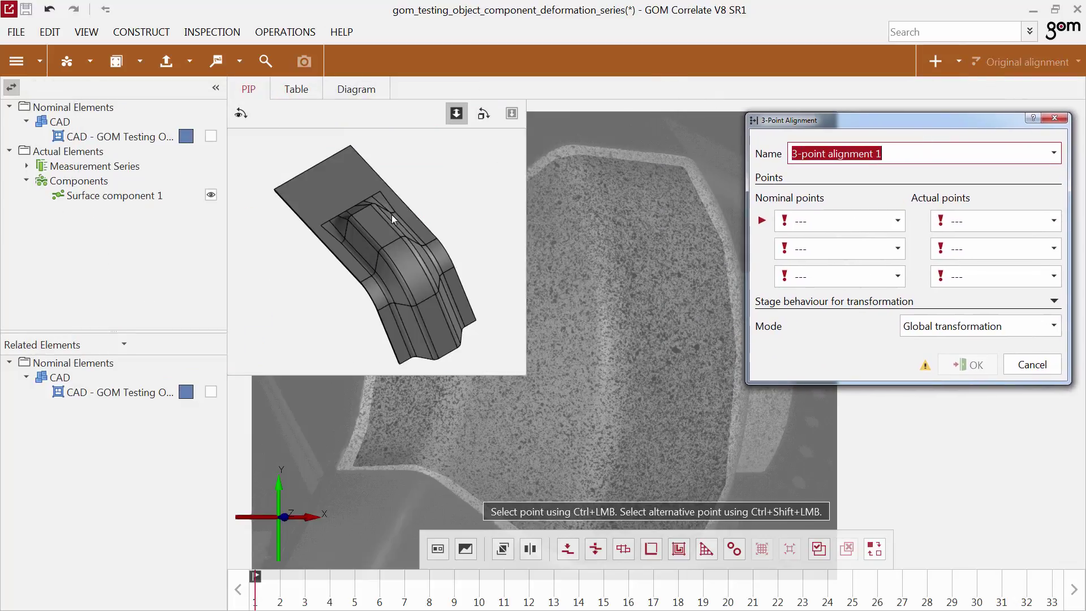
left_click_drag(408, 251, 421, 241)
scroll(419, 201, "up", 2)
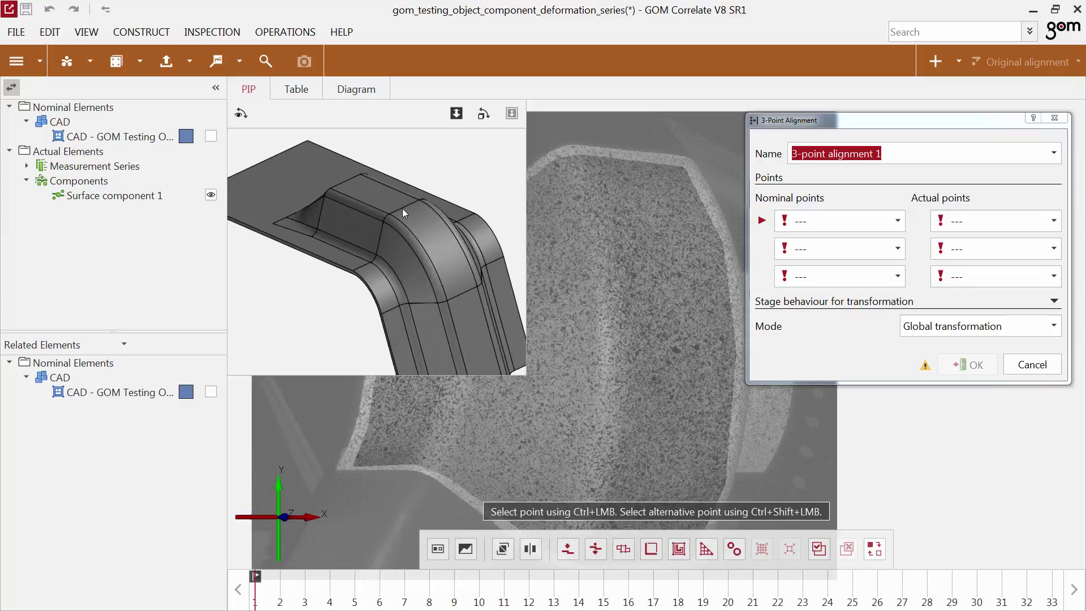
- Pick three matching CAD and specimen point pairs and apply '3-point alignment 1'
left_click(404, 204, "ctrl")
left_click(632, 162, "ctrl")
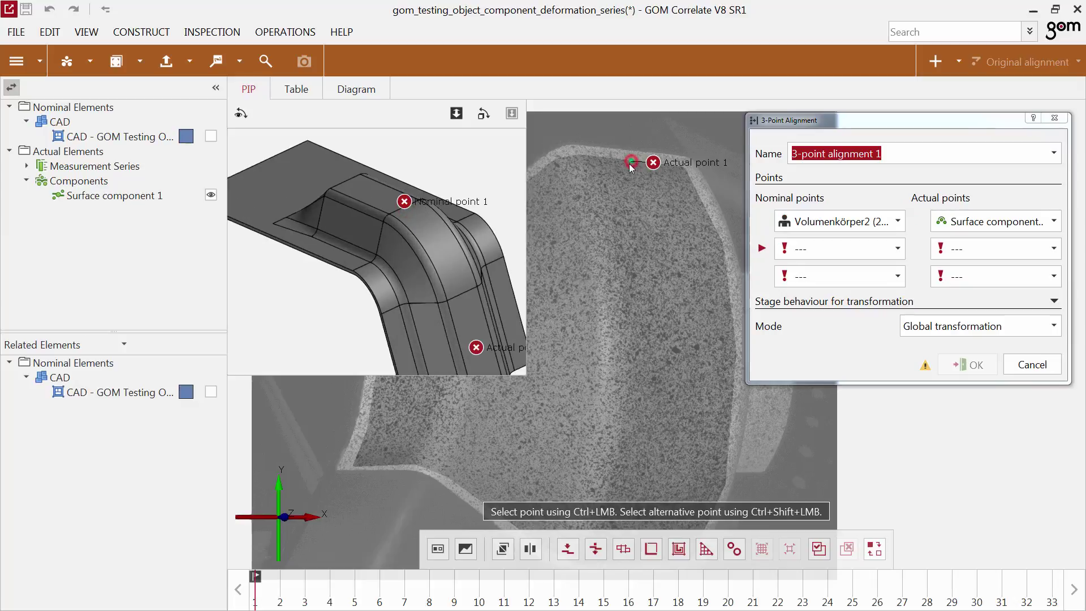
left_click(370, 262, "ctrl")
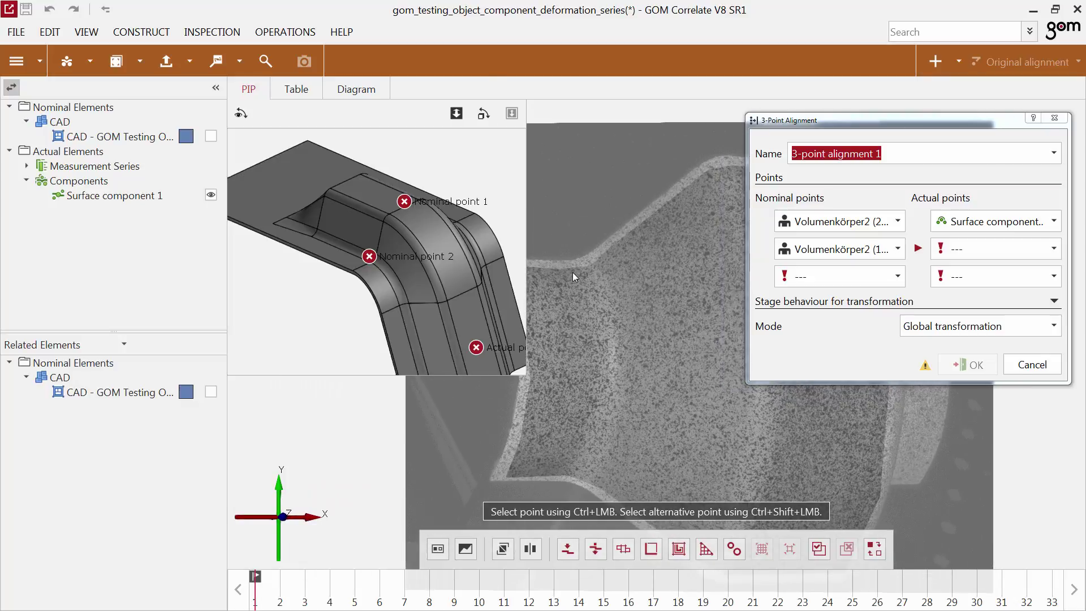
left_click(573, 273, "ctrl")
left_click(398, 305, "ctrl")
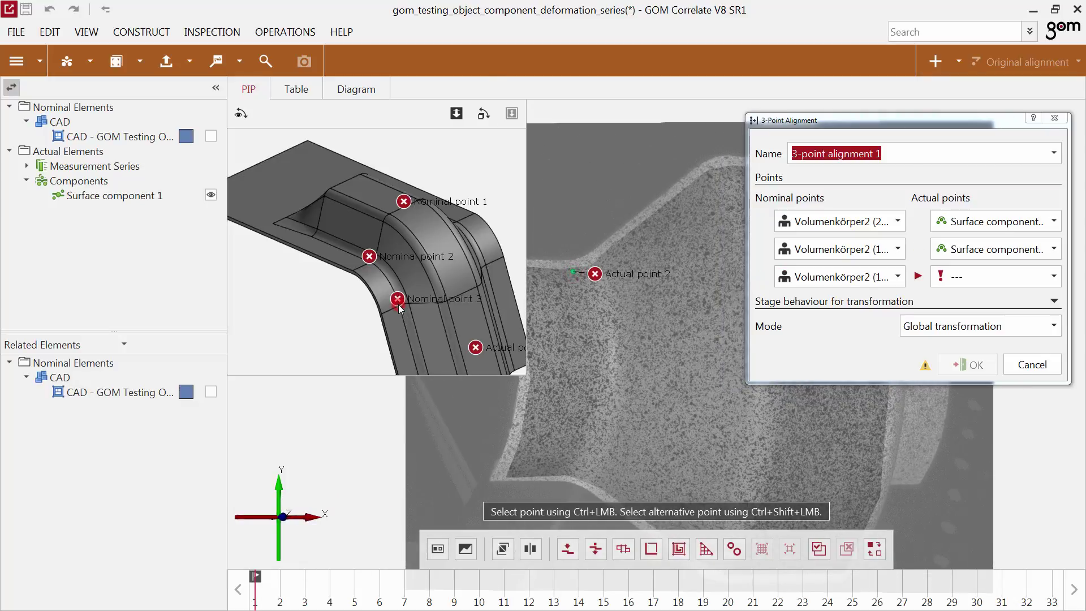
left_click(565, 472, "ctrl")
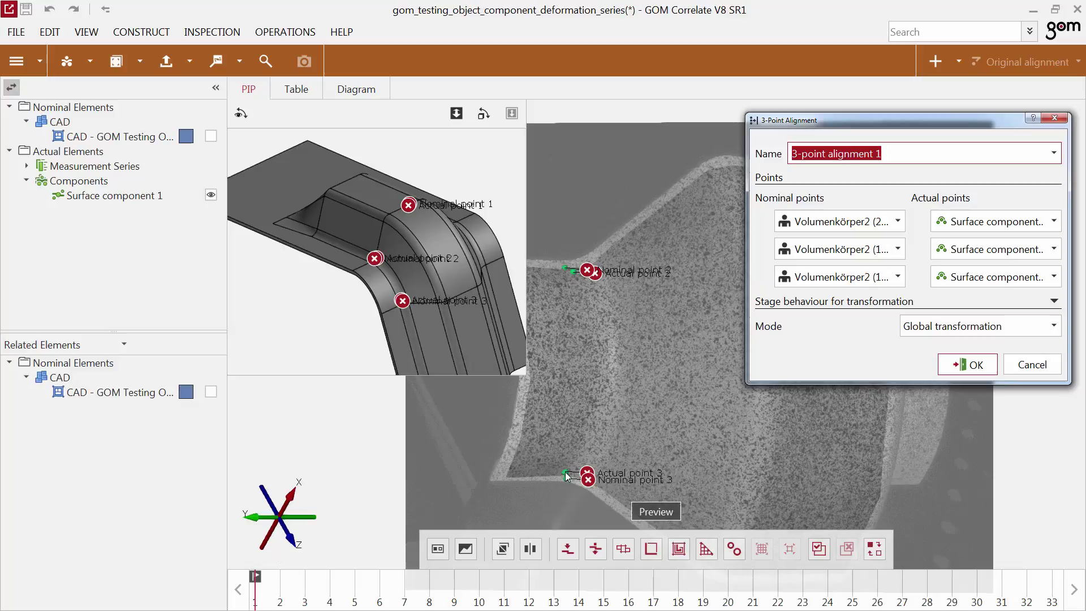
left_click(957, 369)
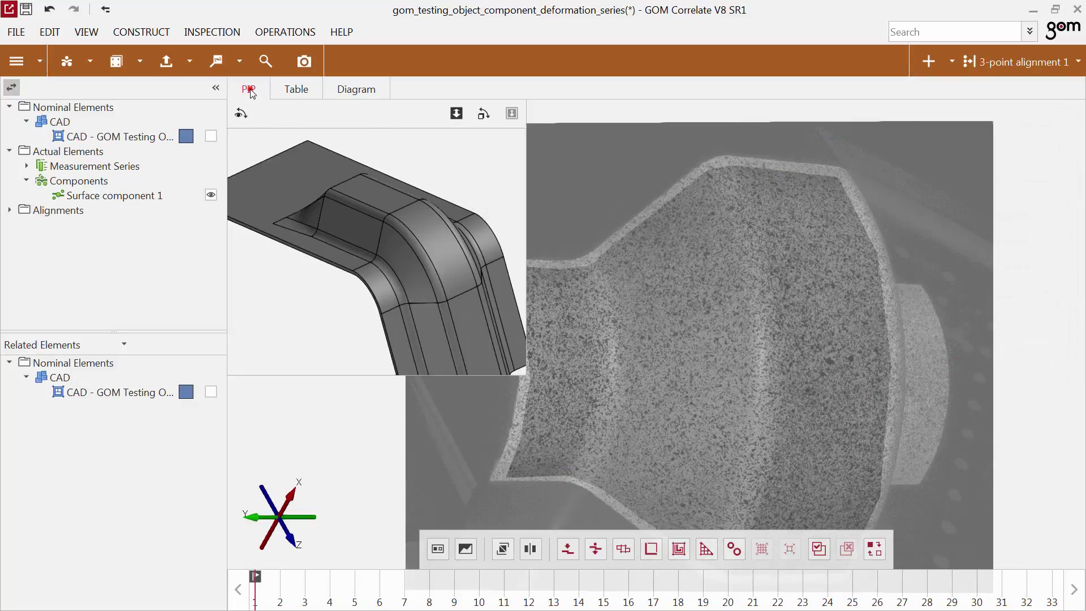
- Close the PIP inset and show the aligned CAD model in the main 3D view, rotated
left_click(251, 90)
left_click_drag(145, 139, 315, 189)
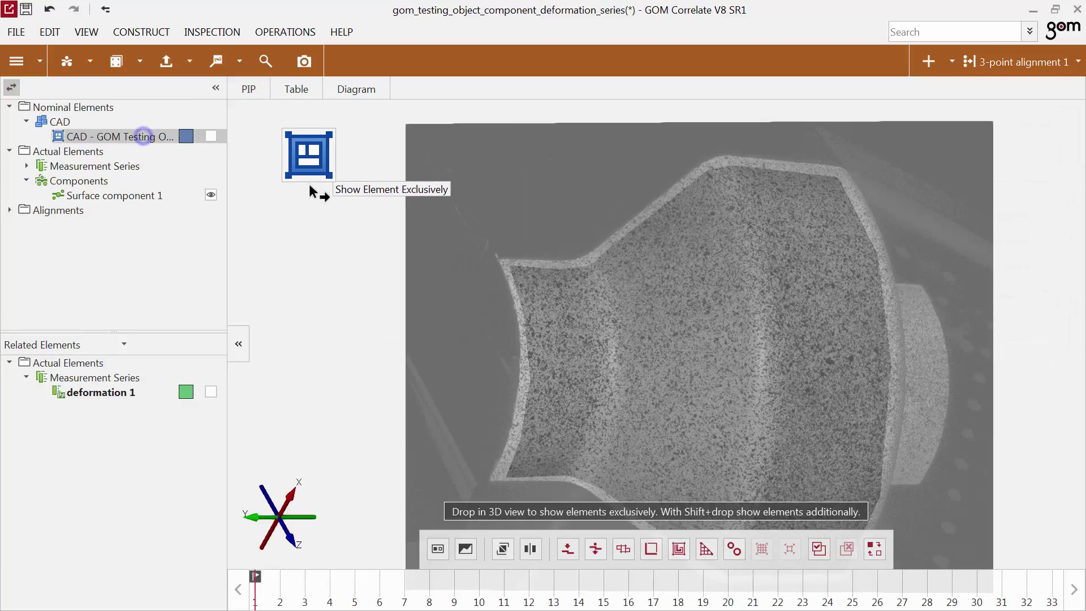
left_click(360, 216)
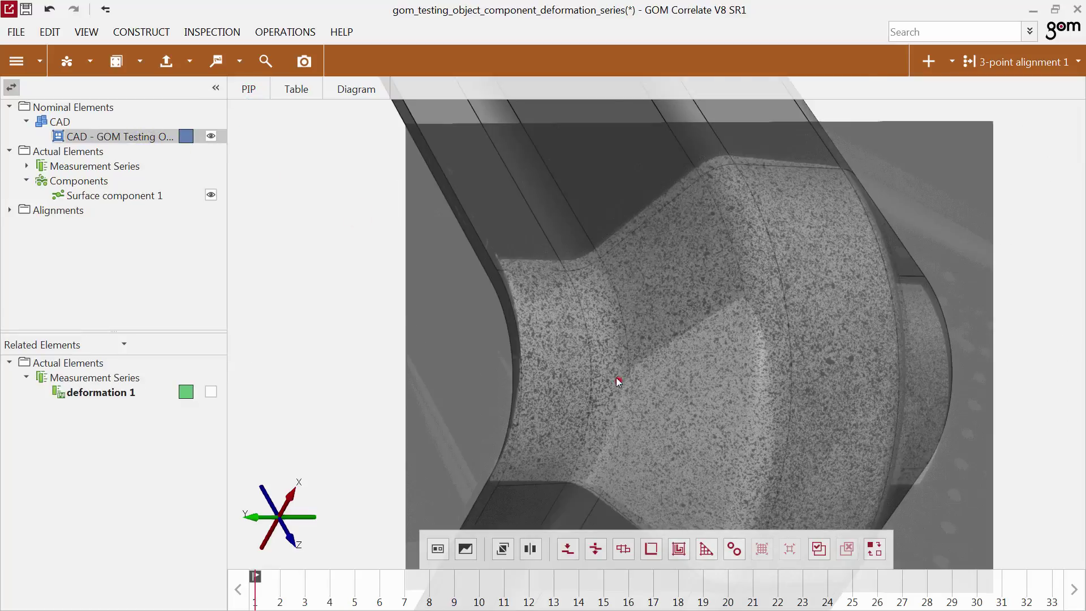
left_click_drag(616, 378, 620, 313)
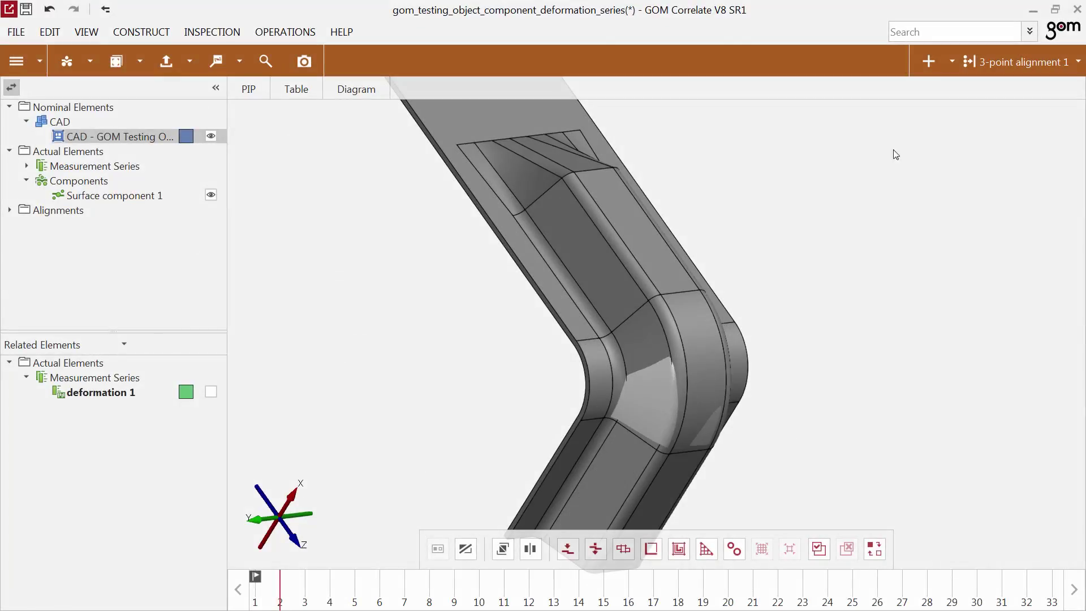
- Start a Local Best-Fit alignment using all points of Surface component 1
left_click(939, 63)
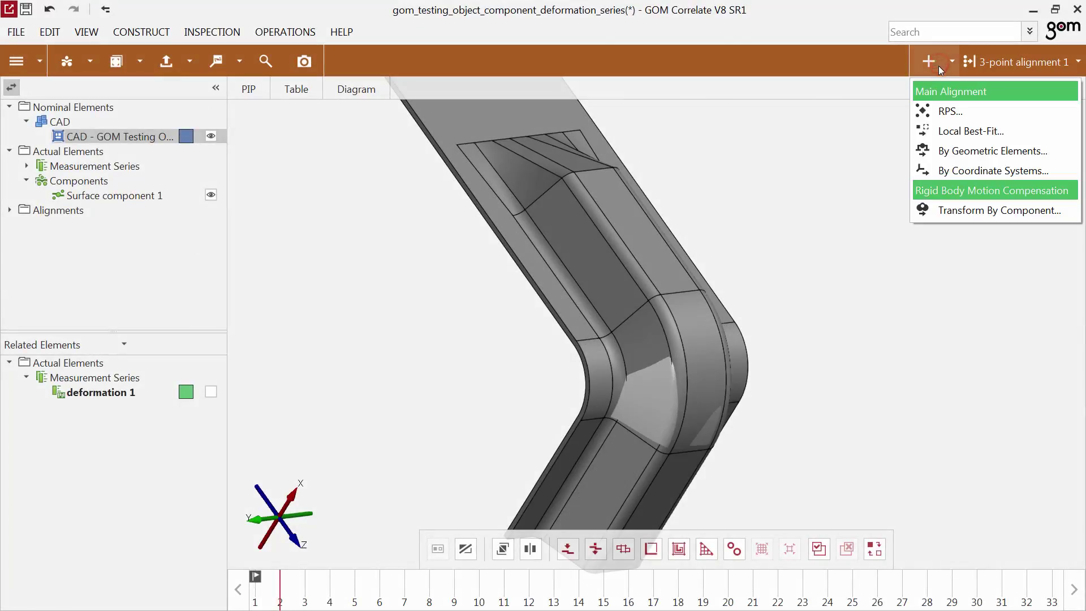
left_click(952, 133)
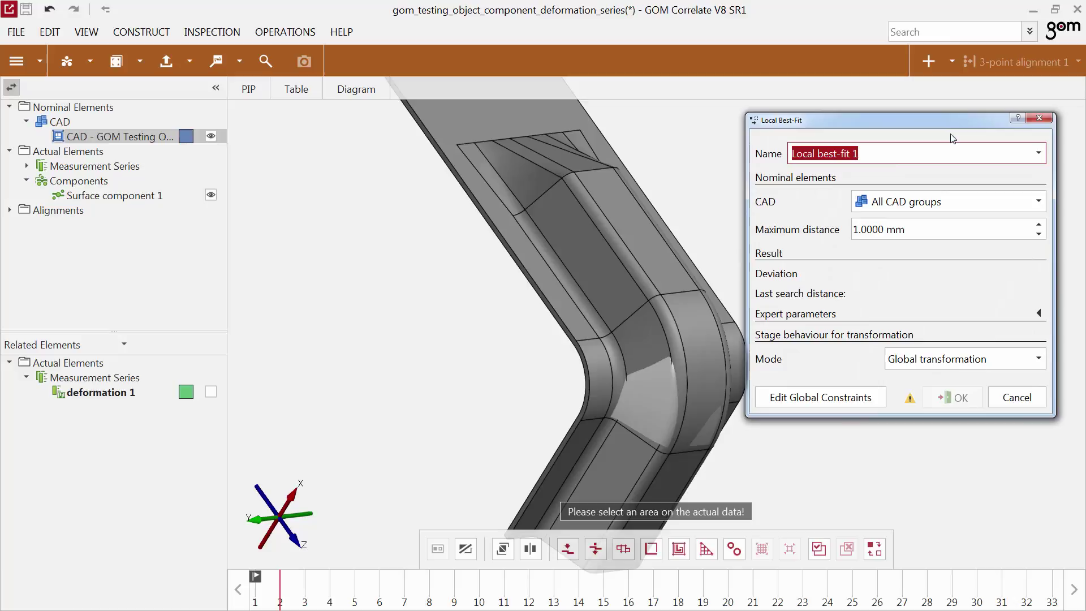
mouse_move(227, 254)
left_click(158, 200)
right_click(158, 198)
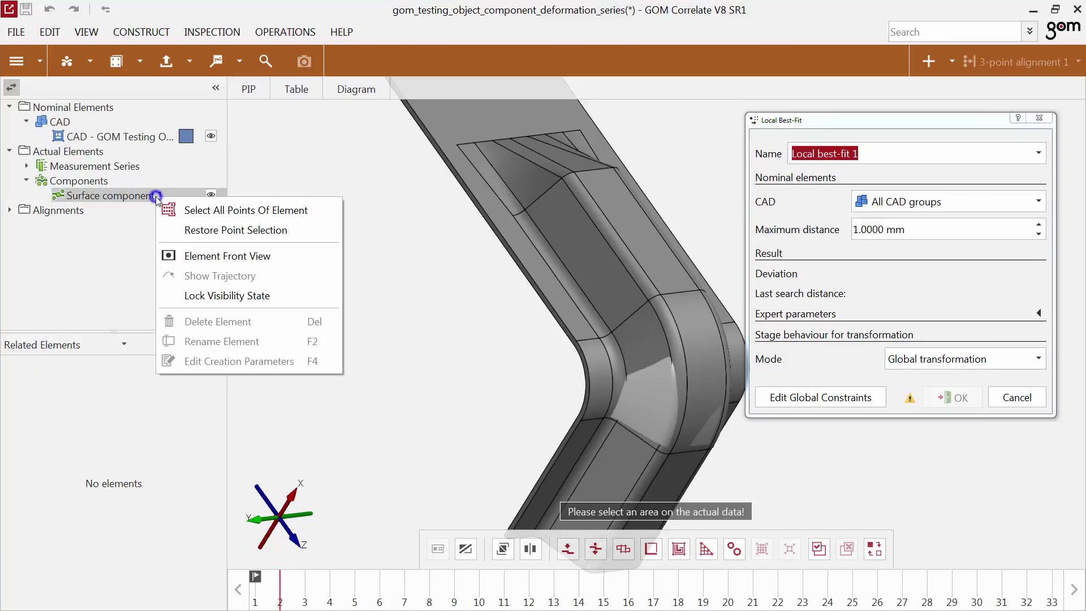
left_click(216, 215)
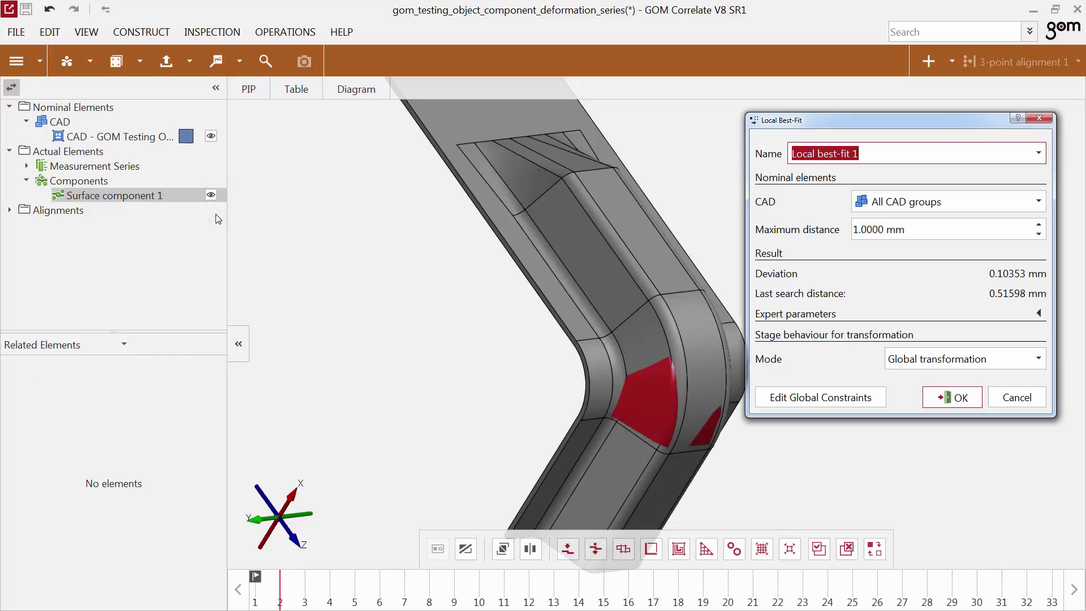
- Apply 'Local best-fit 1' and show only the surface component in the 3D view
left_click(951, 397)
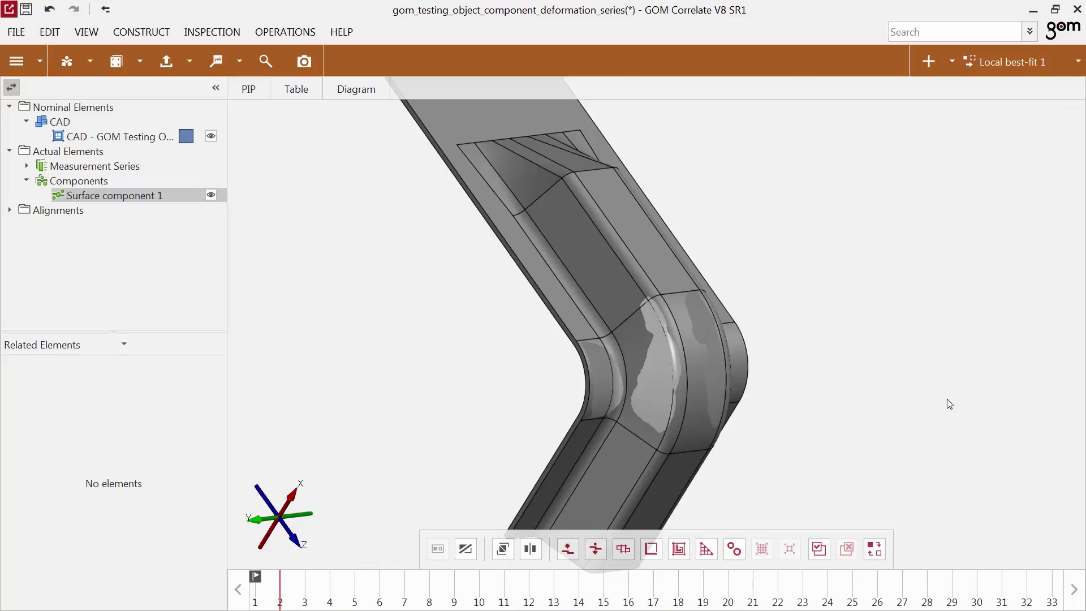
left_click_drag(142, 195, 323, 243)
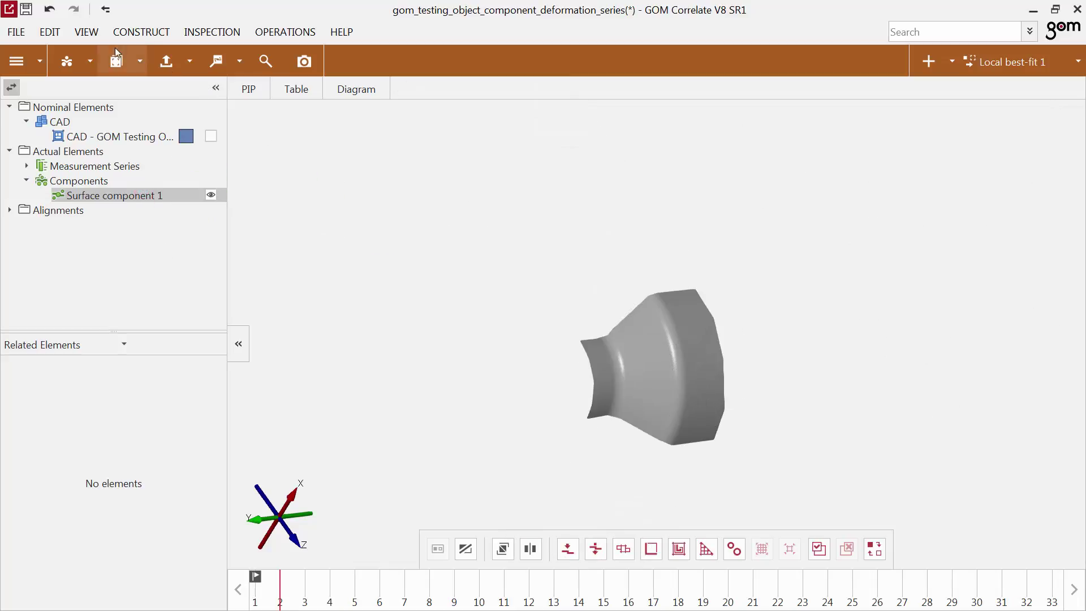
left_click(87, 32)
mouse_move(135, 185)
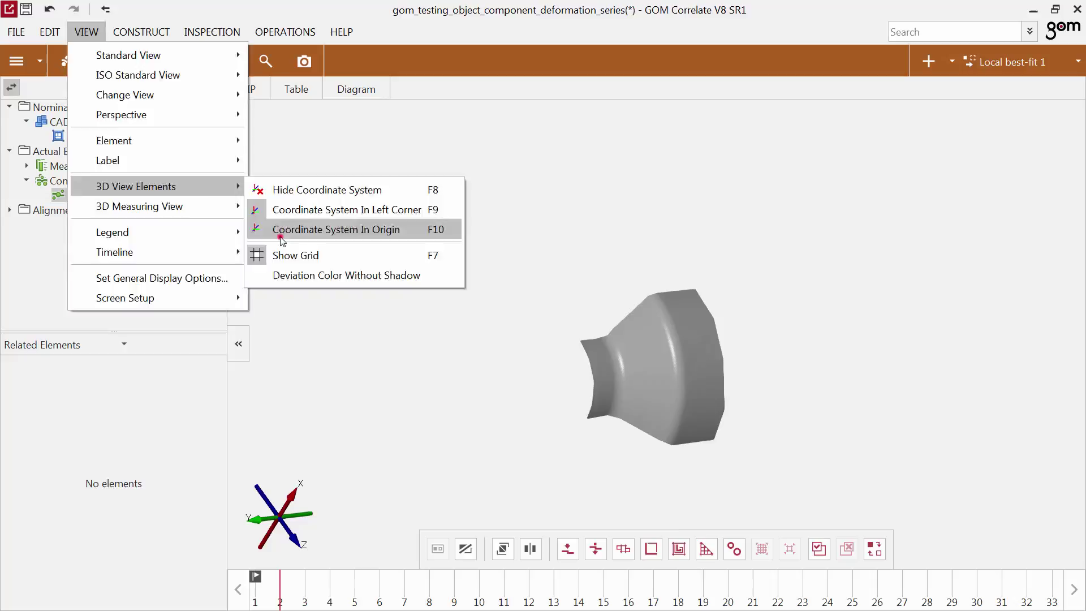
- Place the coordinate system at the origin and orbit around the surface component
left_click(281, 237)
scroll(643, 284, "up", 2)
left_click_drag(643, 284, 648, 286)
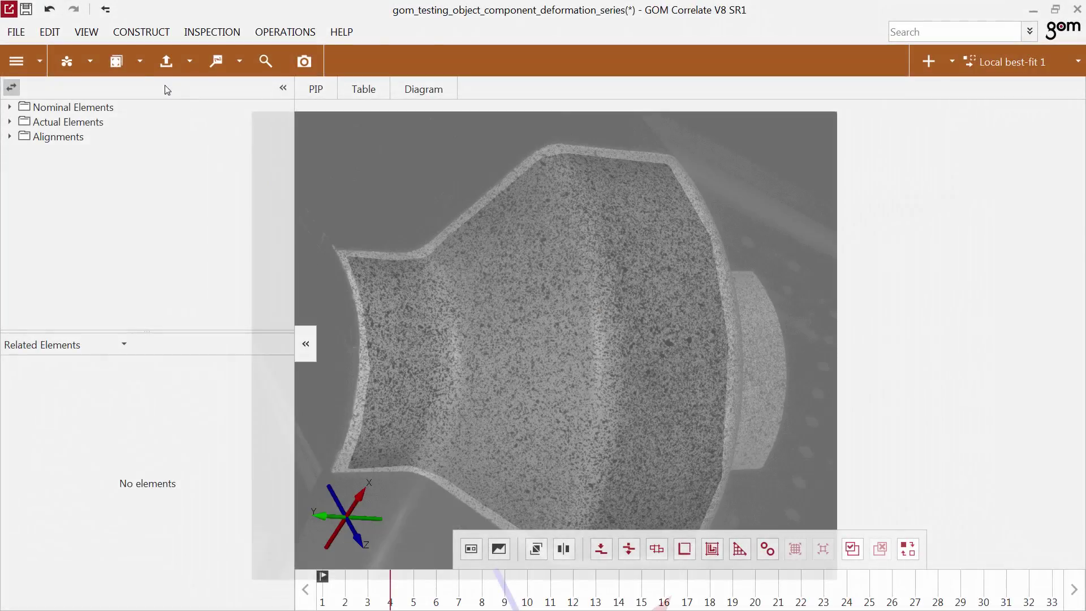
- Add displacement check 'Surface component 1.d' against the reference stage and view later stages
left_click(139, 61)
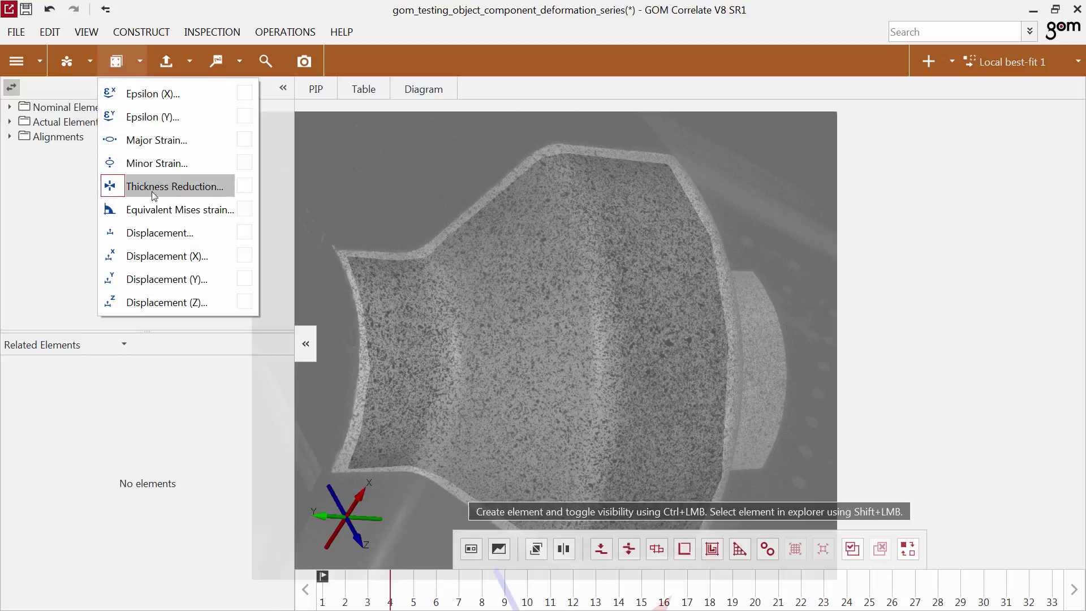
left_click(158, 233)
left_click(106, 124)
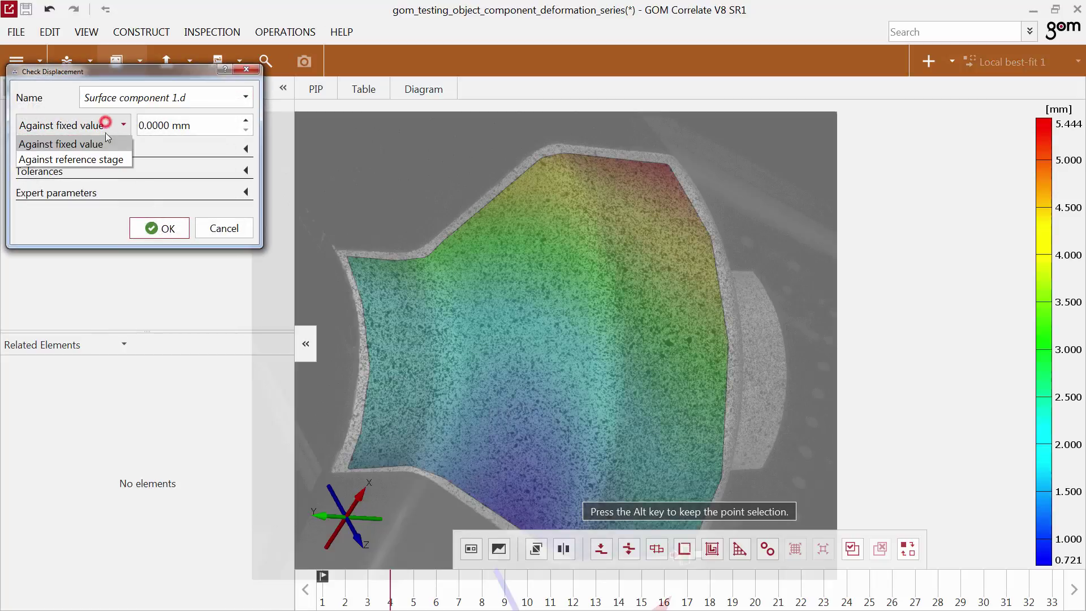
left_click(107, 159)
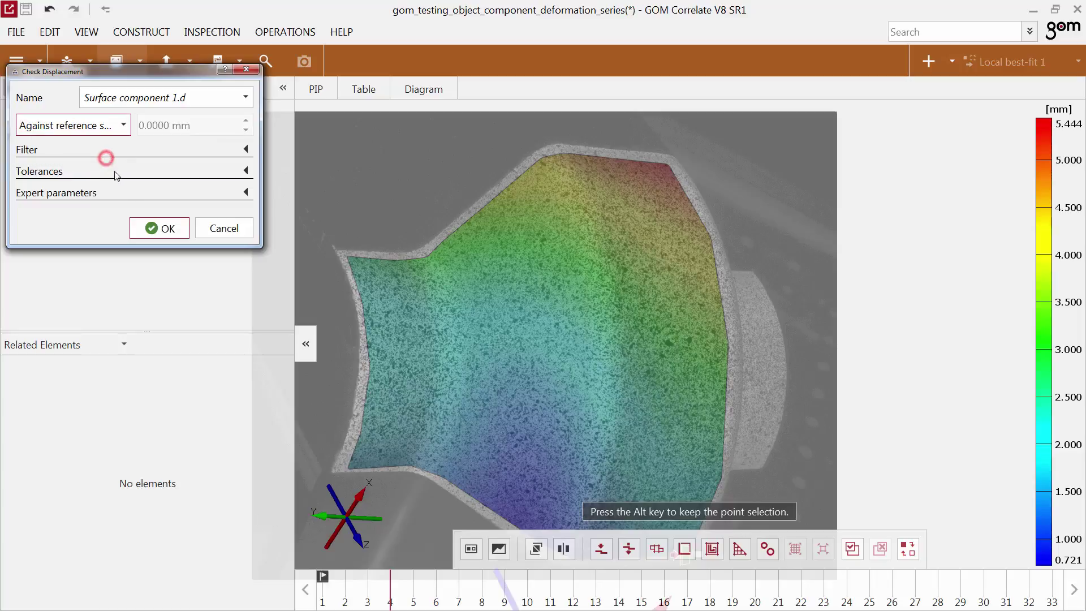
left_click(159, 229)
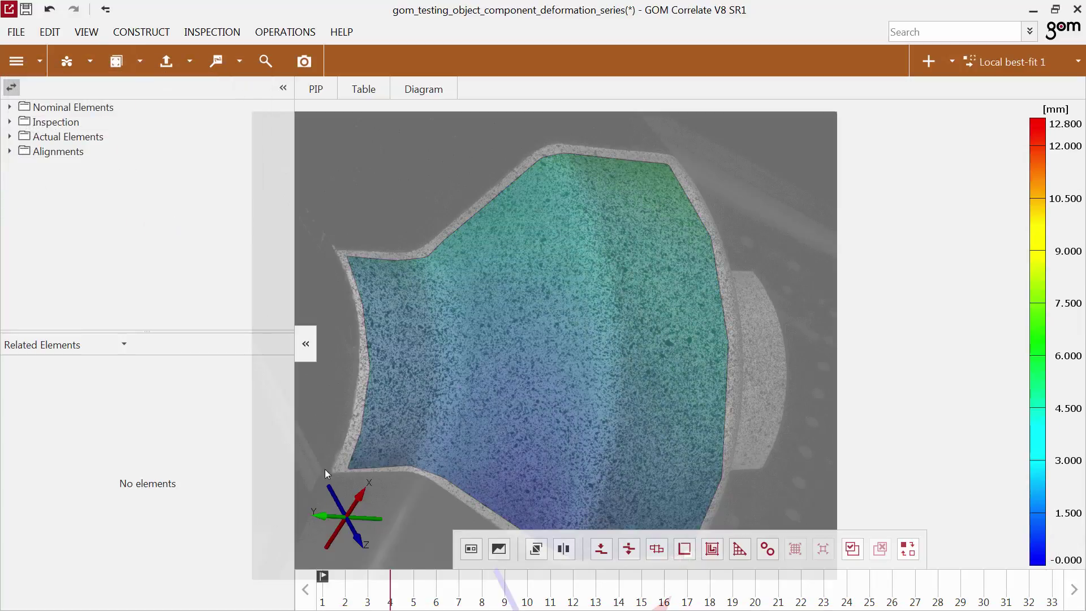
mouse_move(391, 594)
left_mouse_down()
mouse_move(572, 594)
mouse_move(368, 591)
left_mouse_up()
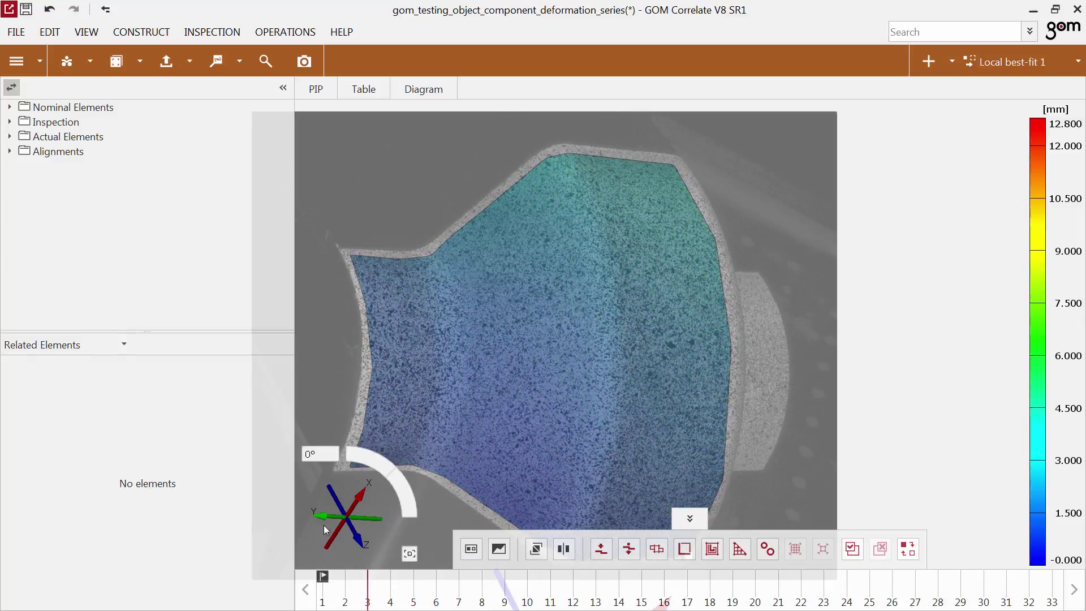
- Add a Displacement (Y) check measured against the reference stage
left_click(136, 63)
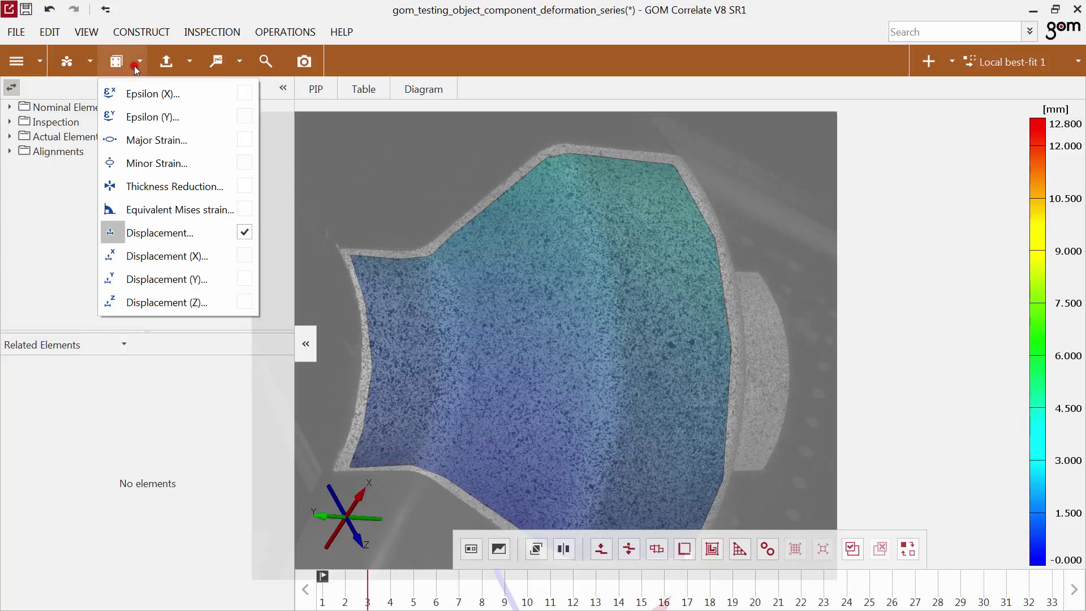
left_click(150, 278)
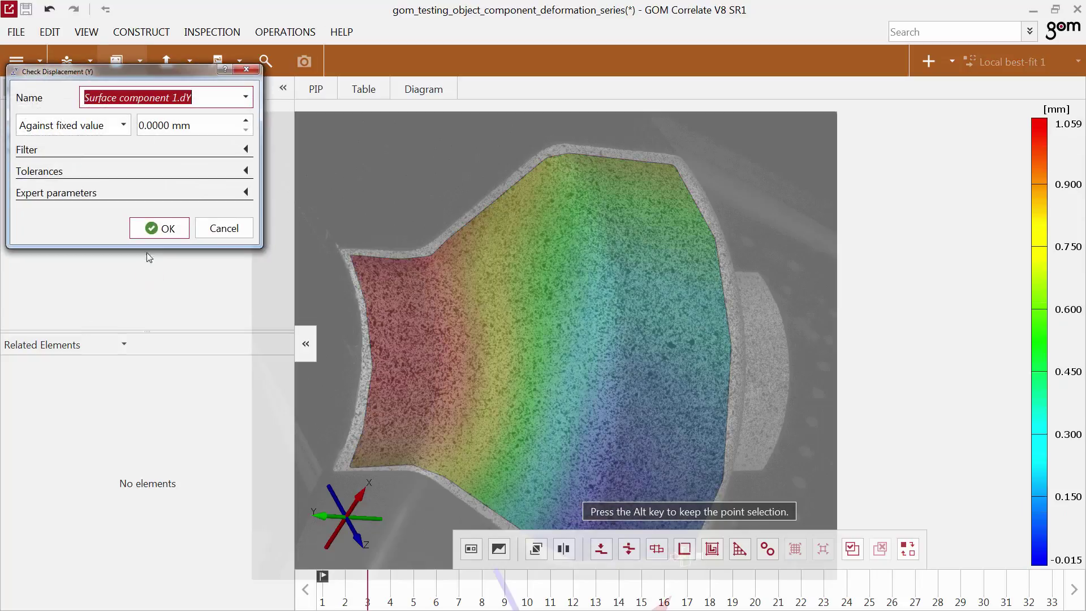
left_click(113, 125)
left_click(105, 161)
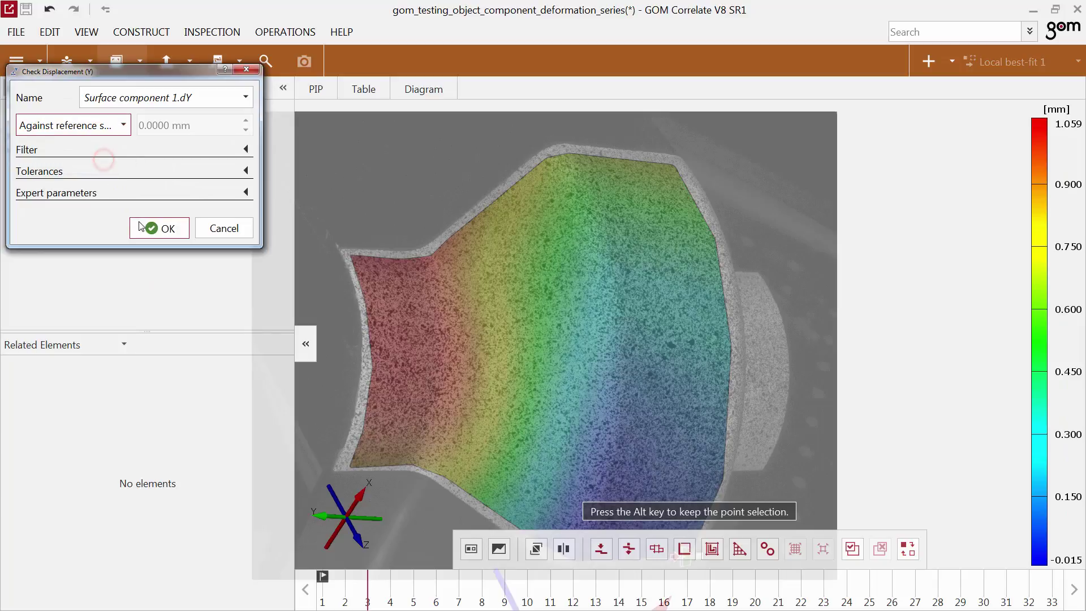
left_click(160, 229)
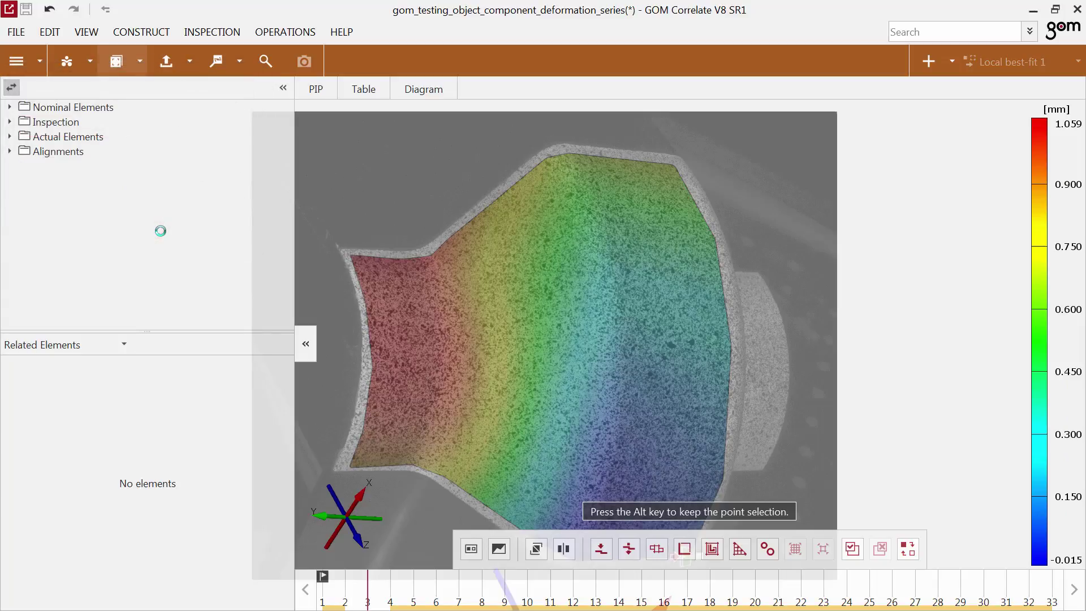
- Step the Y-displacement colour map through stages 4, 3 and on to stage 9
left_click(383, 598)
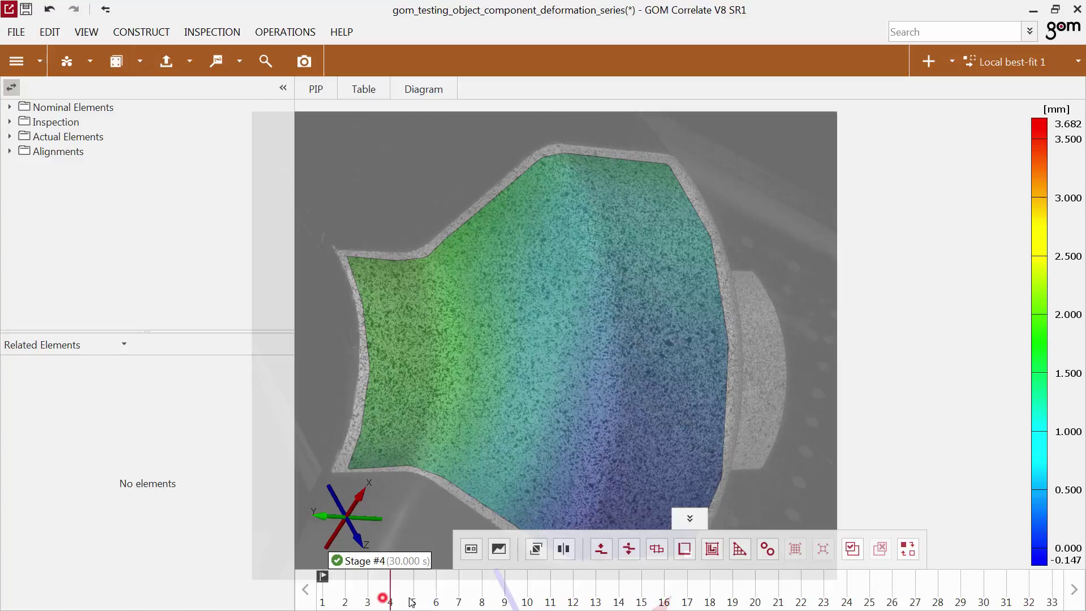
mouse_move(411, 603)
left_mouse_down()
mouse_move(475, 607)
mouse_move(347, 607)
left_mouse_up()
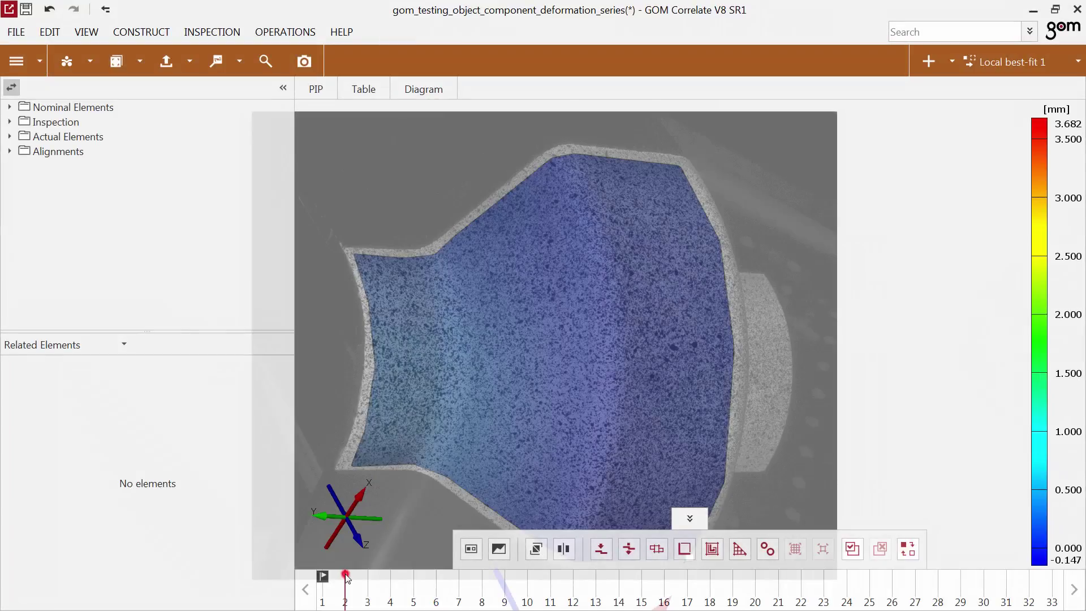
left_click_drag(345, 574, 482, 595)
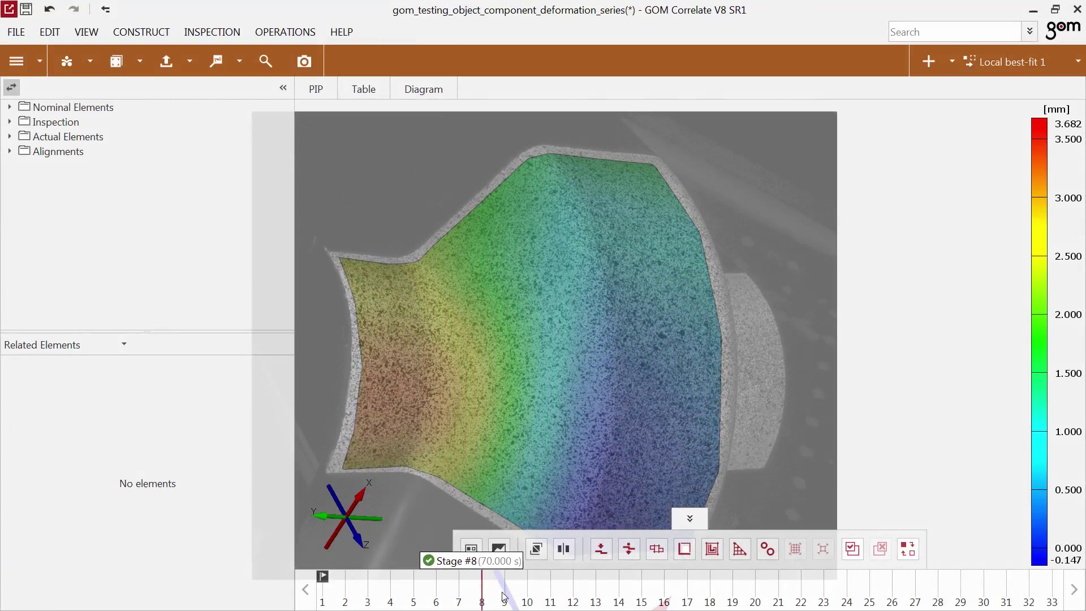
left_click(504, 595)
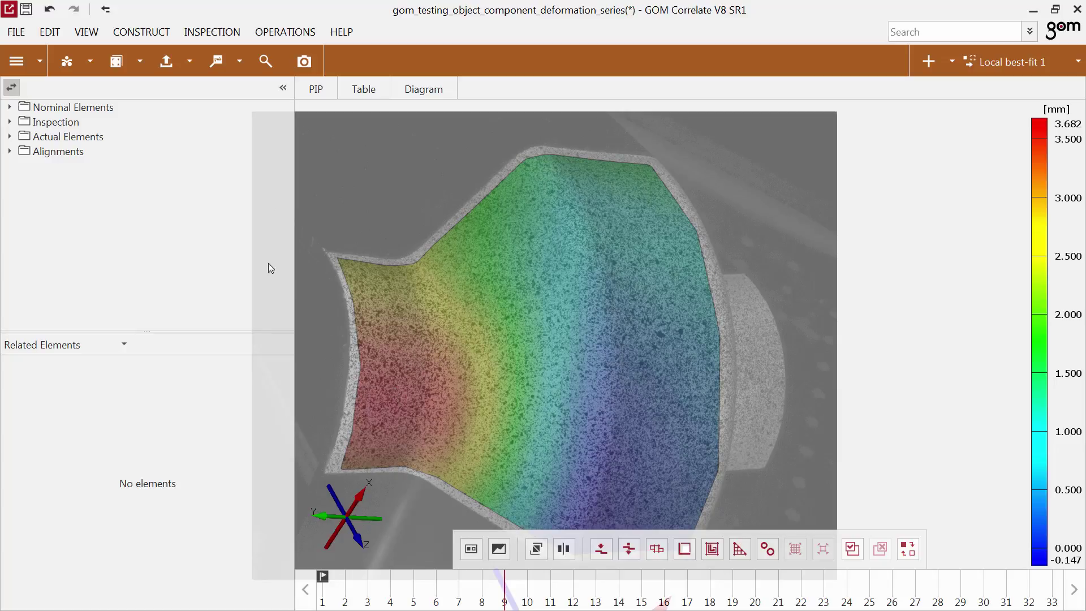
mouse_move(272, 268)
left_click(134, 68)
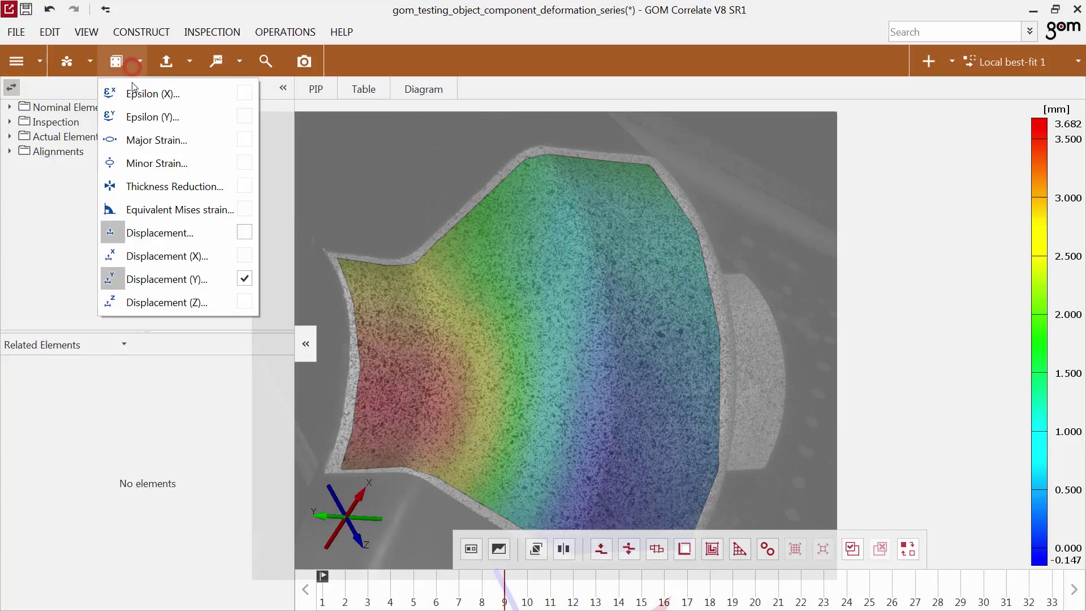
left_click(140, 144)
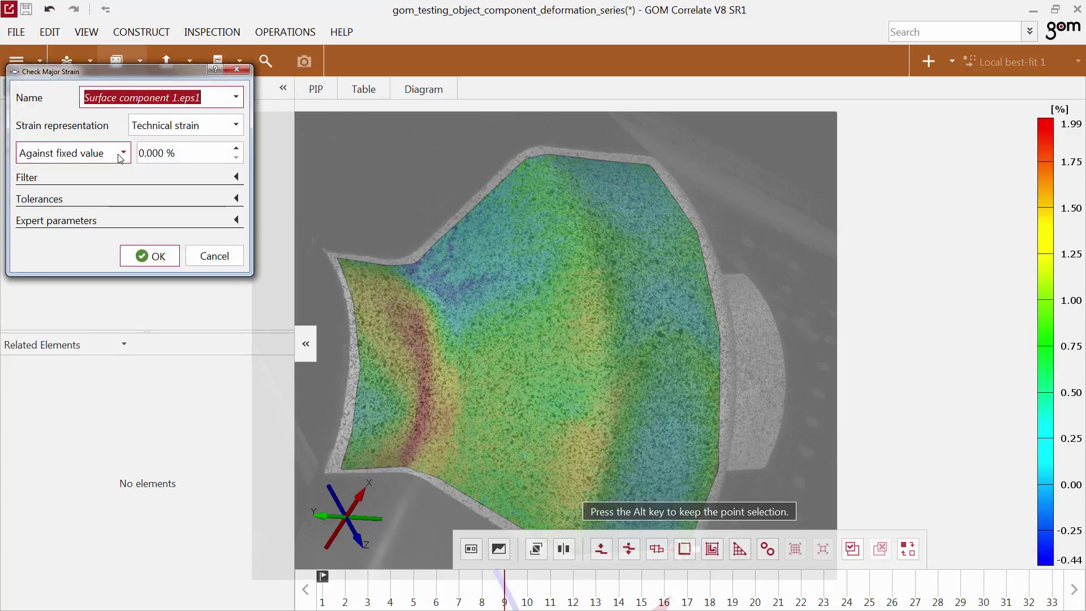
left_click(120, 158)
left_click(100, 188)
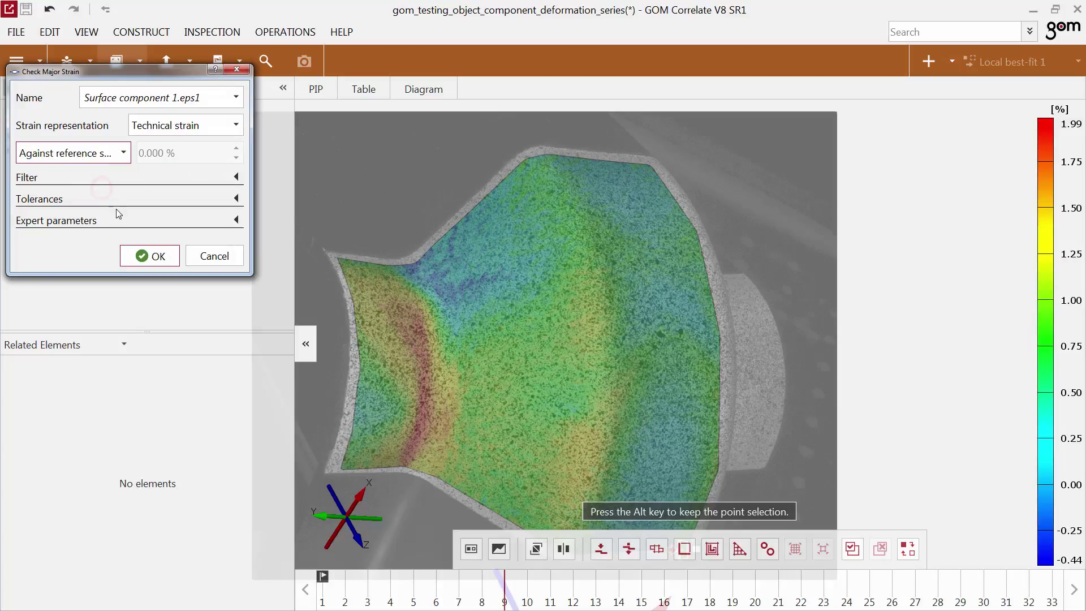
left_click(150, 258)
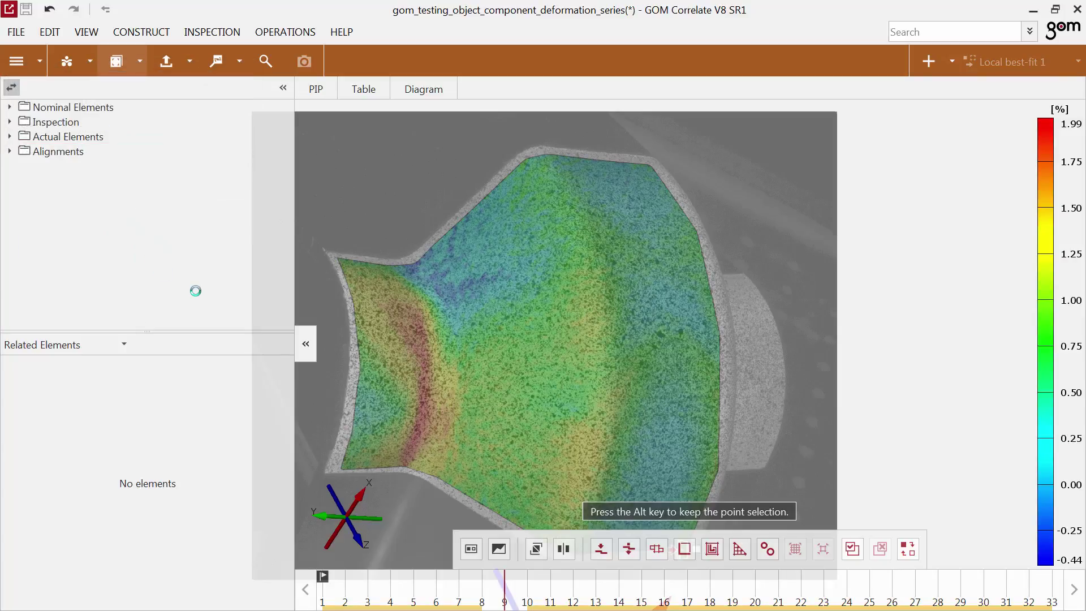
mouse_move(359, 592)
left_mouse_down()
mouse_move(527, 604)
mouse_move(514, 604)
left_mouse_up()
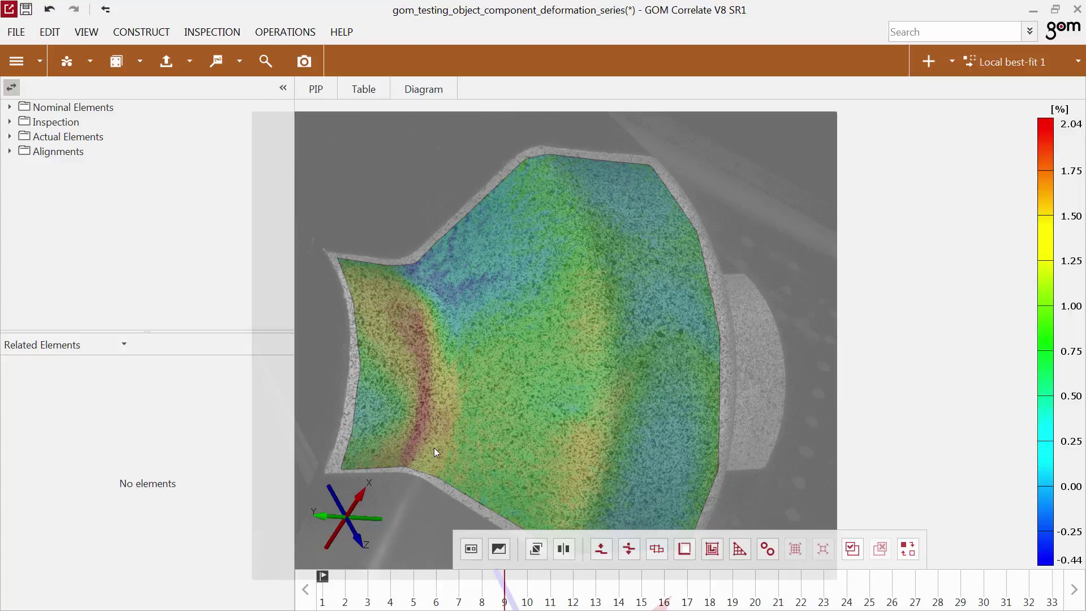
mouse_move(322, 577)
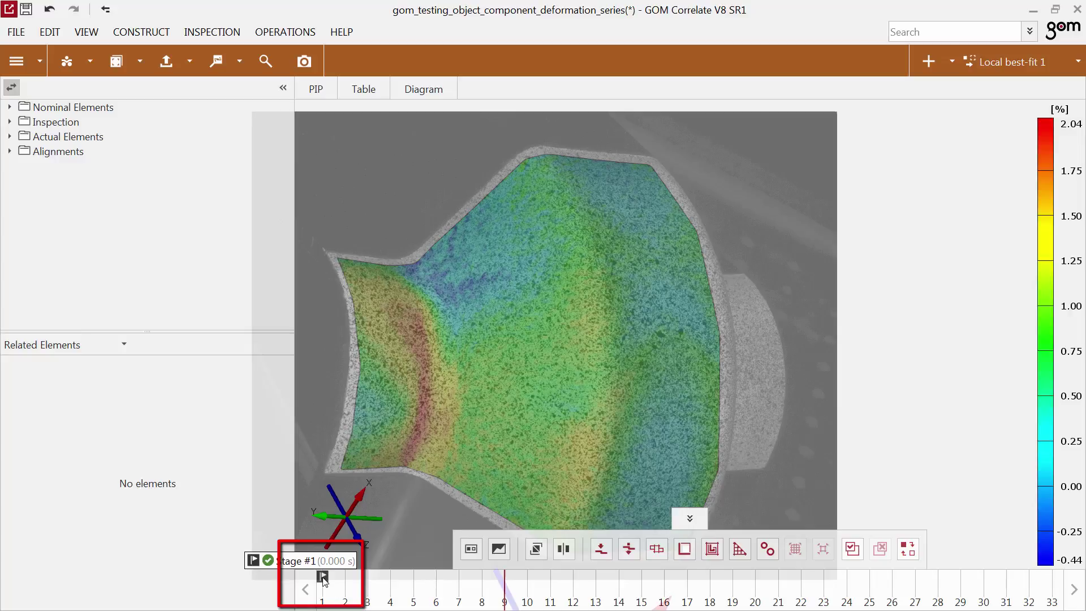
left_click(325, 600)
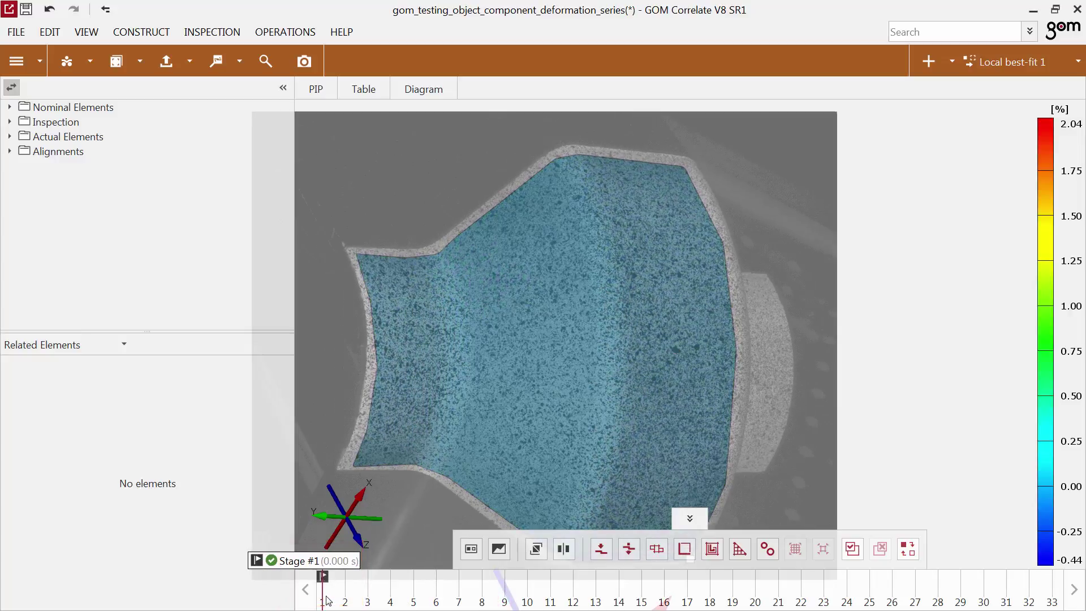
- Make Stage 4 the reference stage in Manage Stages, rescaling strain to −0.53–1.47 %
right_click(418, 593)
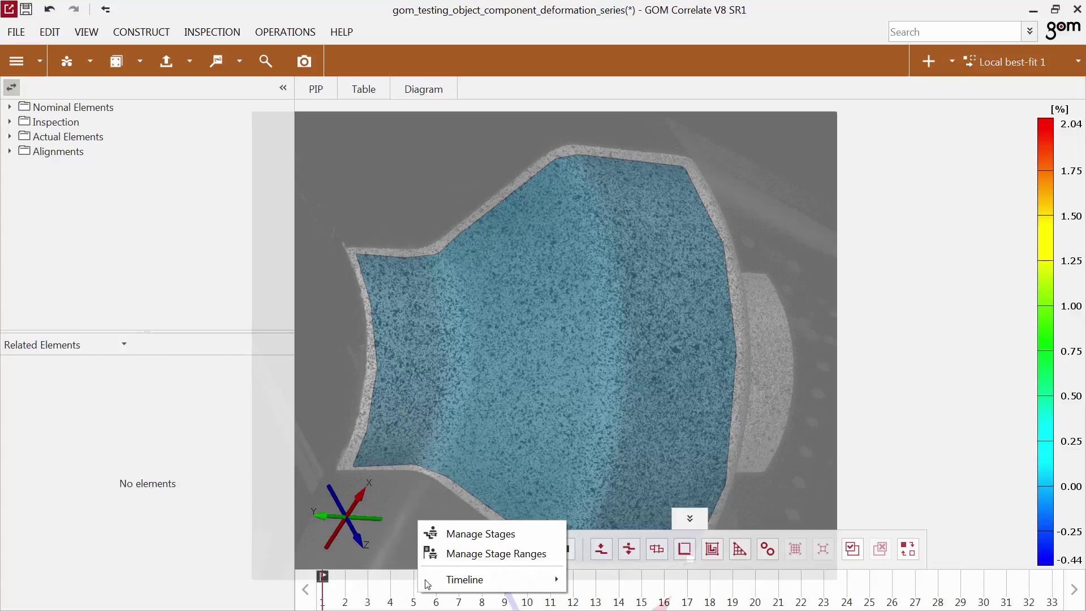
left_click(453, 534)
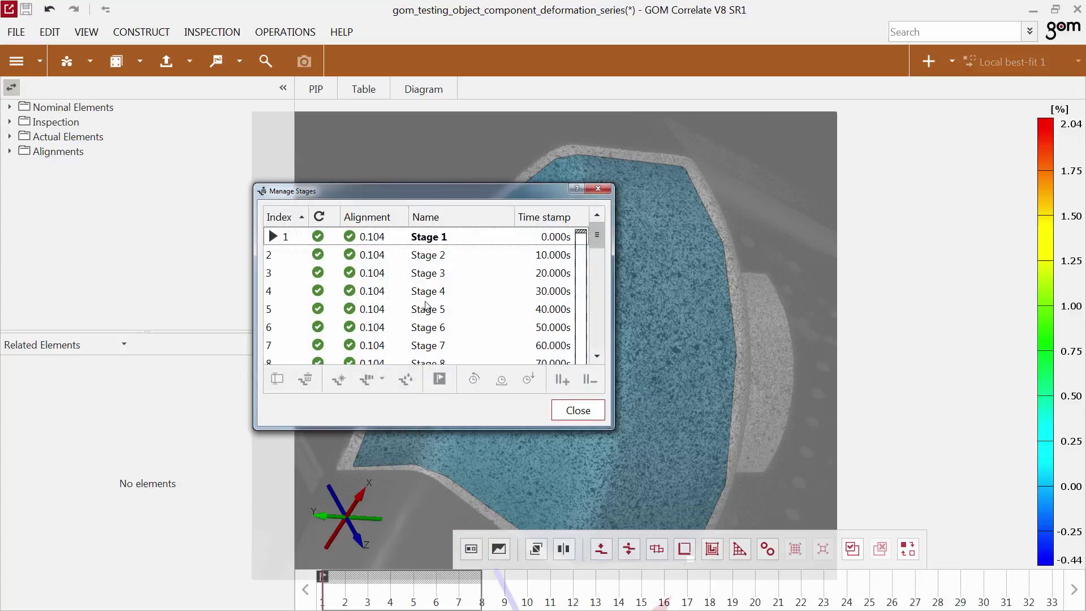
left_click(426, 294)
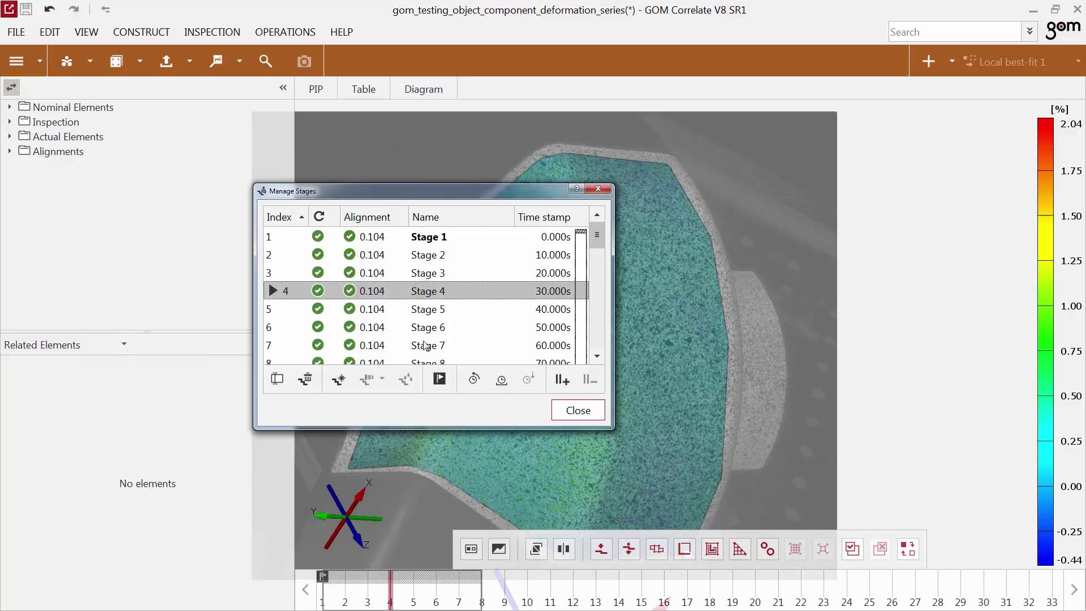
left_click(439, 379)
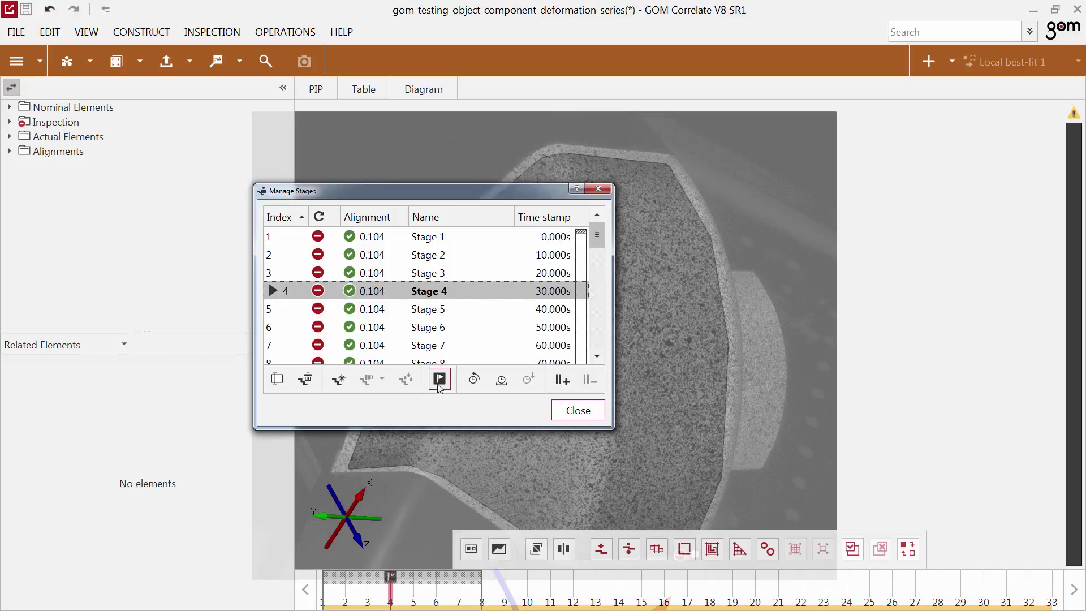
left_click(578, 411)
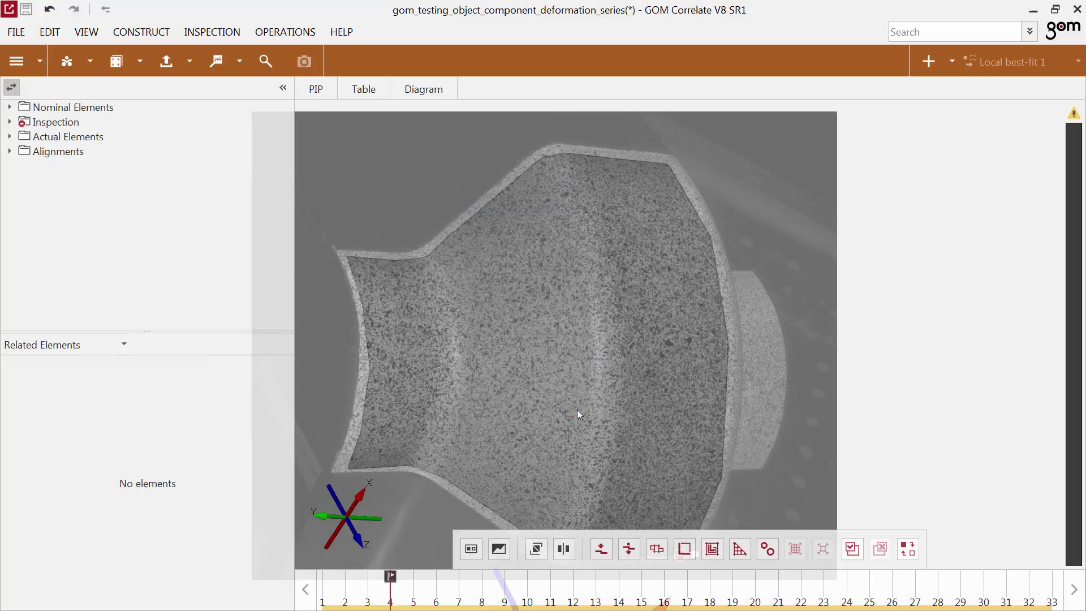
- Set Stage 1 back as the reference stage in Manage Stages
right_click(394, 598)
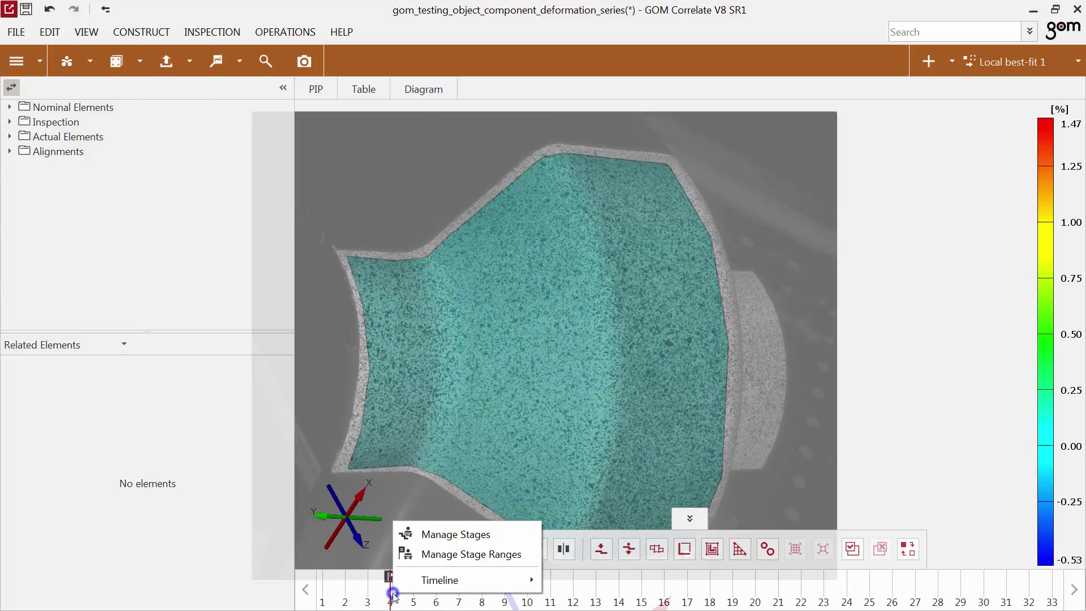
left_click(436, 530)
double_click(432, 238)
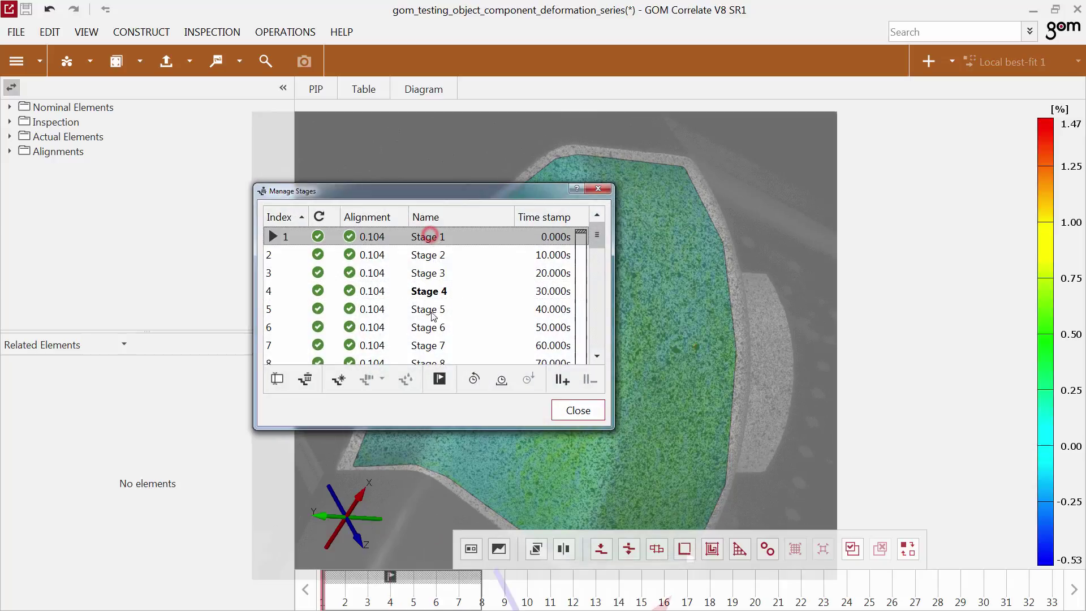
left_click(440, 380)
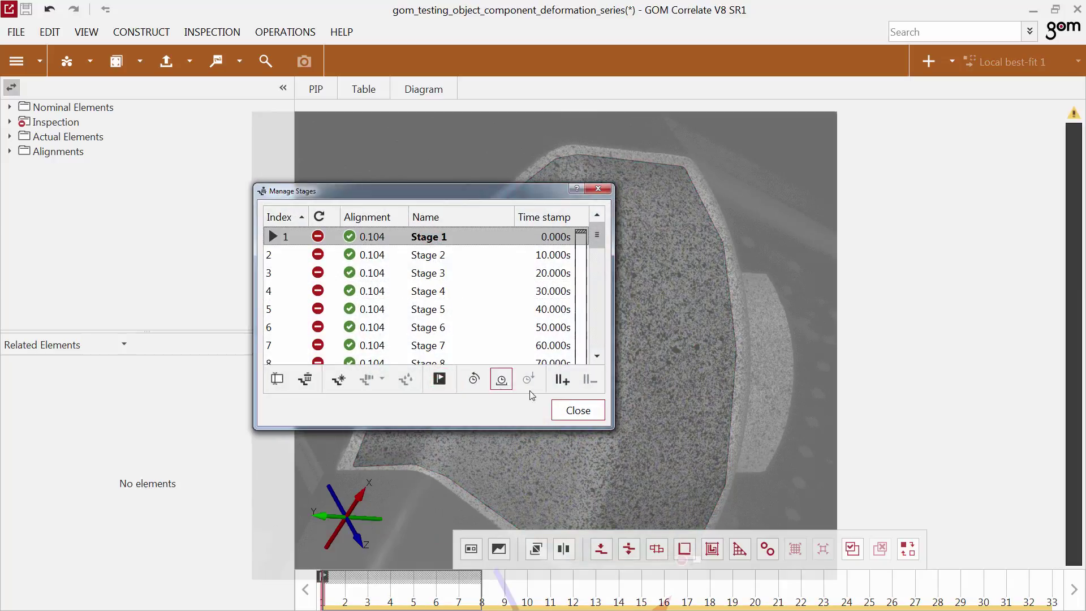
left_click(583, 409)
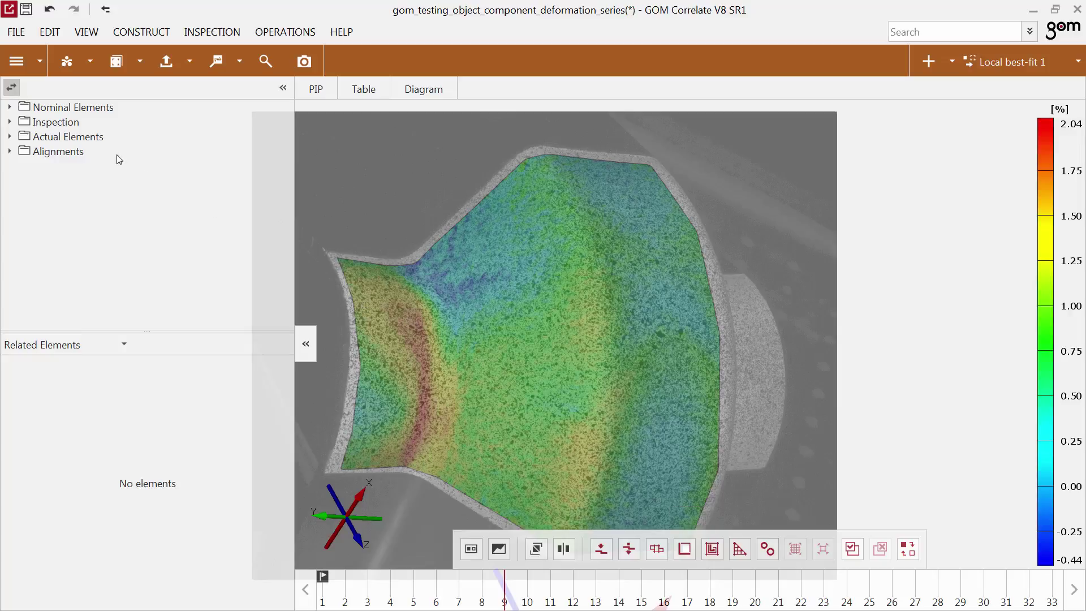
- Show only Surface component 1 in the 3D view
left_click(10, 136)
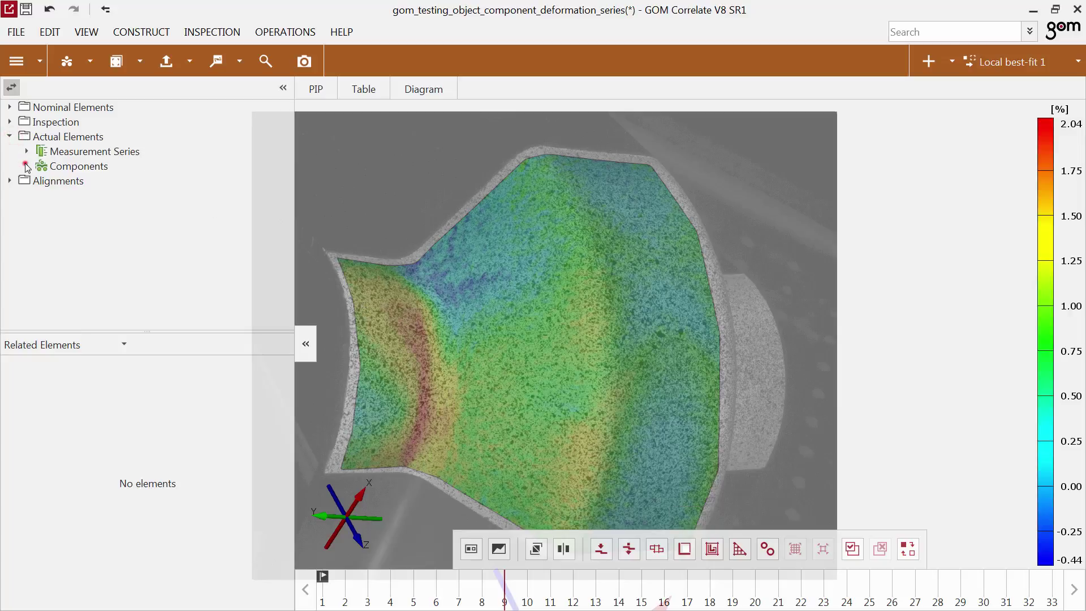
left_click(27, 166)
left_click_drag(76, 181, 469, 272)
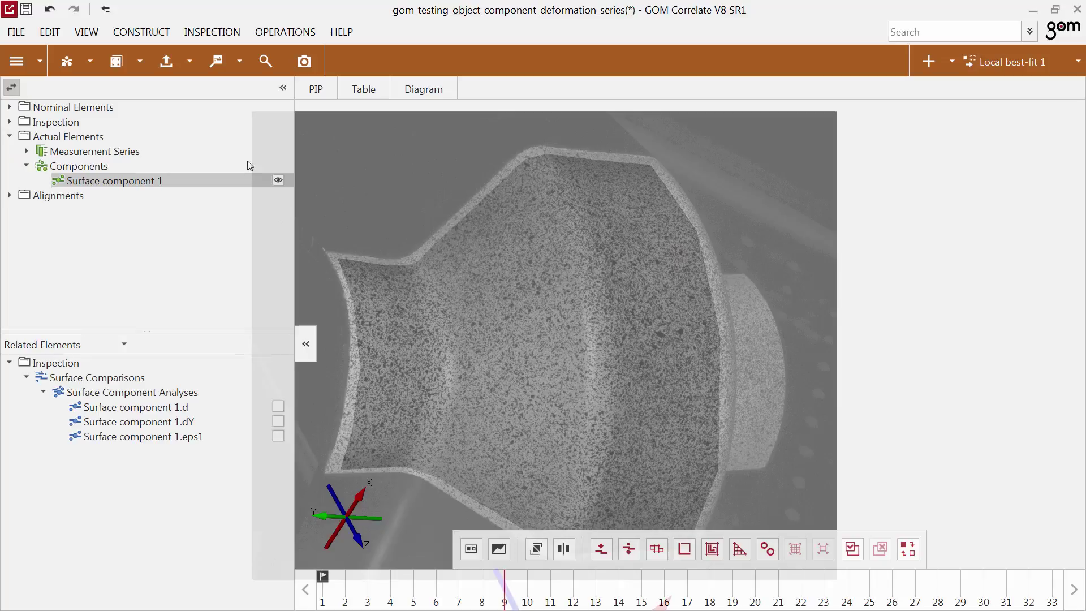
- Start a single section on reference plane Plane Y at position 130 mm
left_click(146, 32)
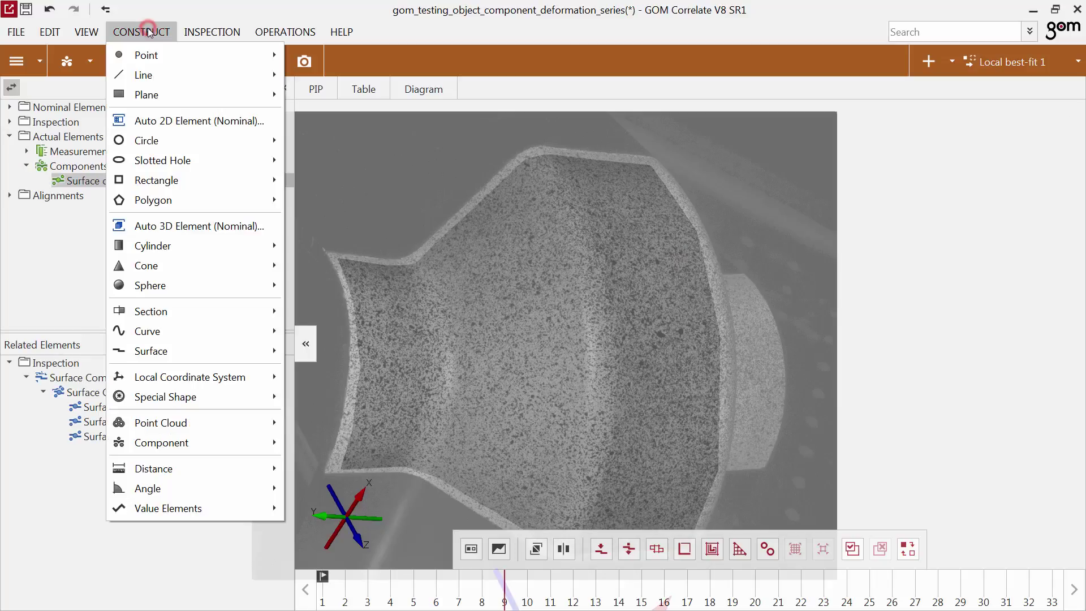
mouse_move(151, 311)
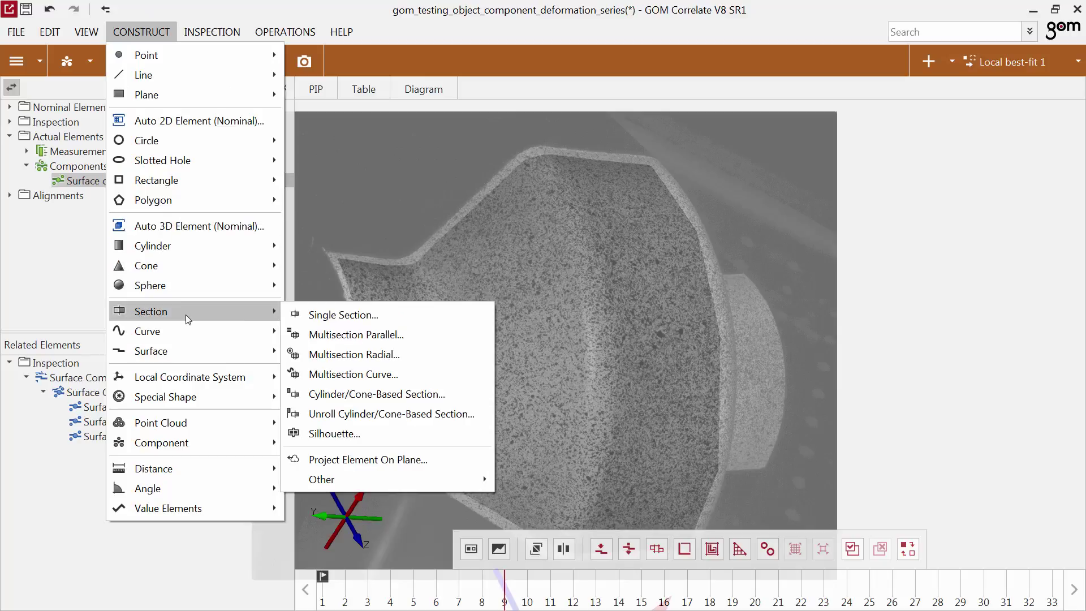
left_click(347, 315)
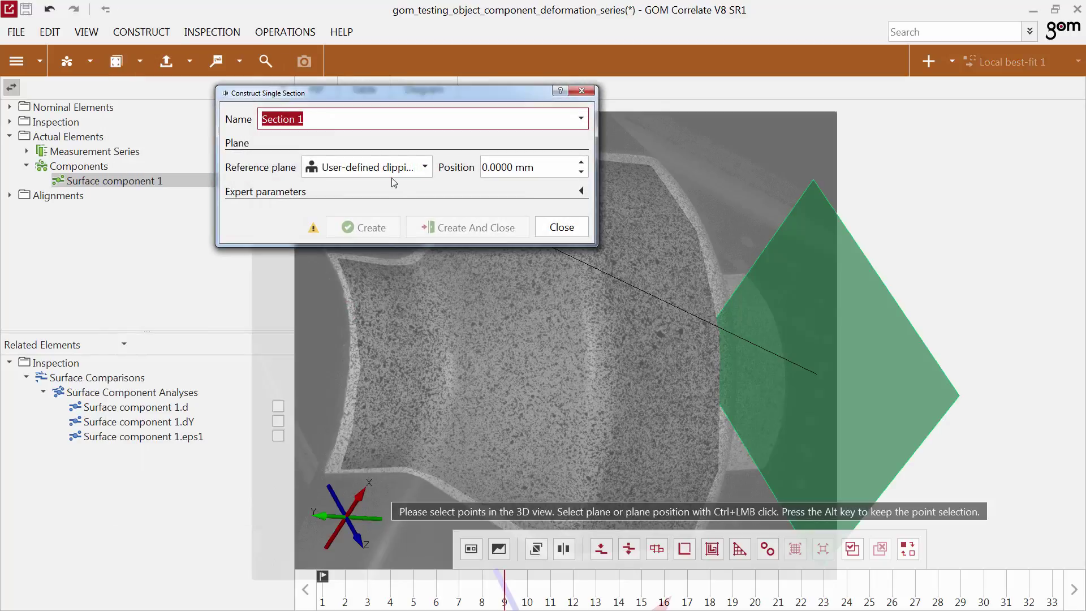
left_click(390, 167)
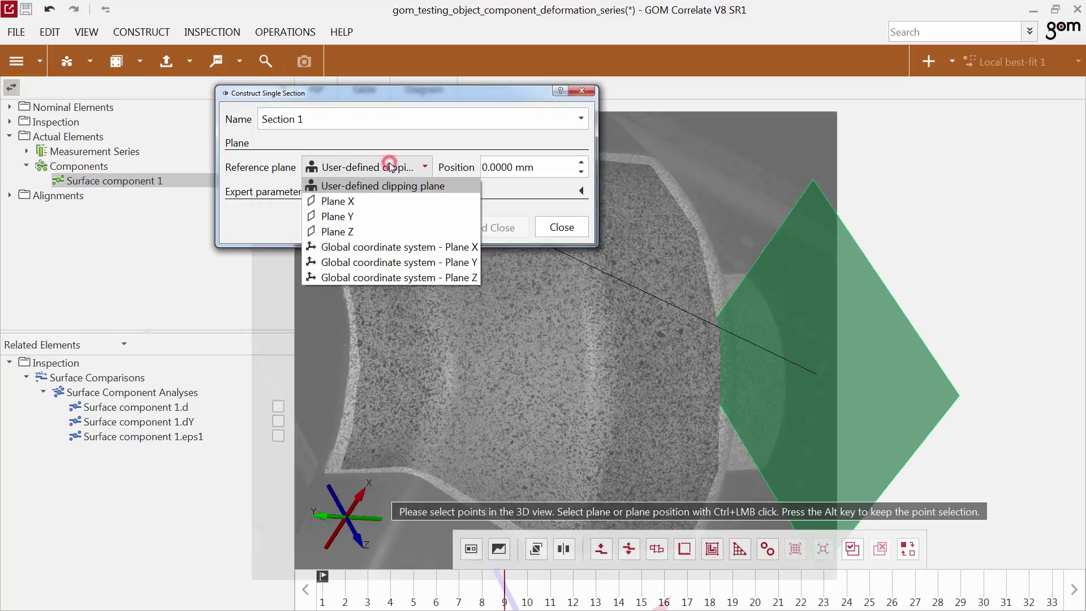
left_click(378, 216)
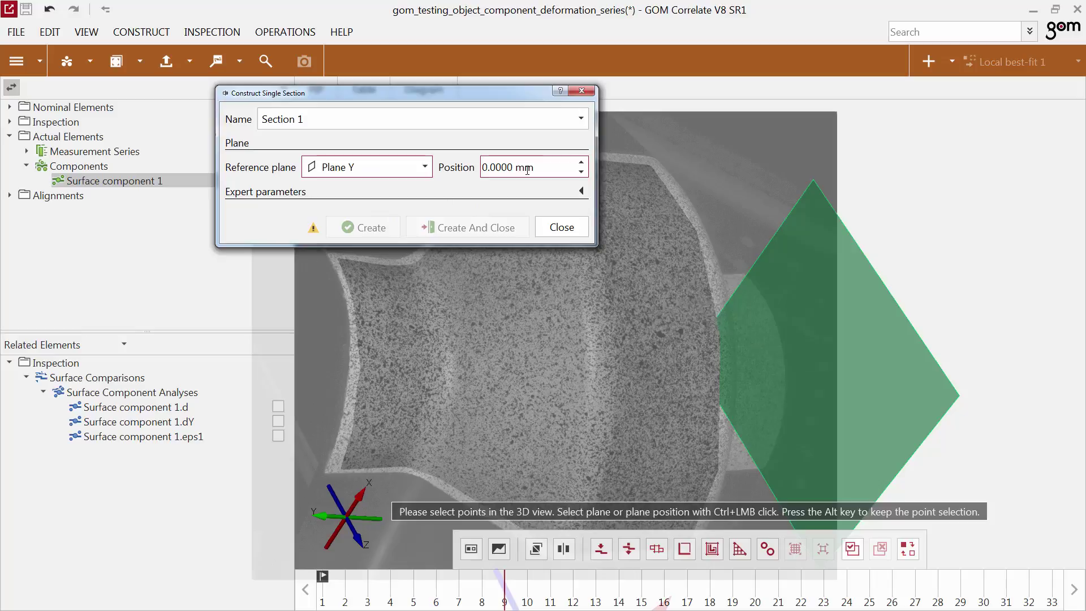
scroll(527, 169, "up", 4)
scroll(527, 169, "up", 3)
scroll(528, 169, "up", 1)
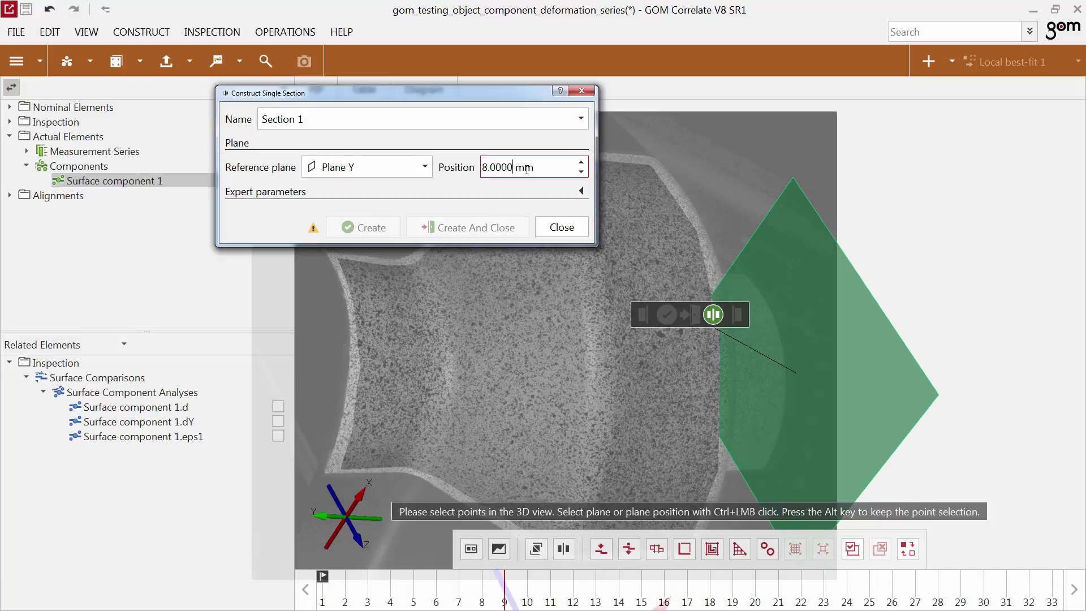
scroll(528, 170, "up", 2)
scroll(527, 169, "up", 3, "ctrl")
scroll(527, 170, "up", 4, "ctrl")
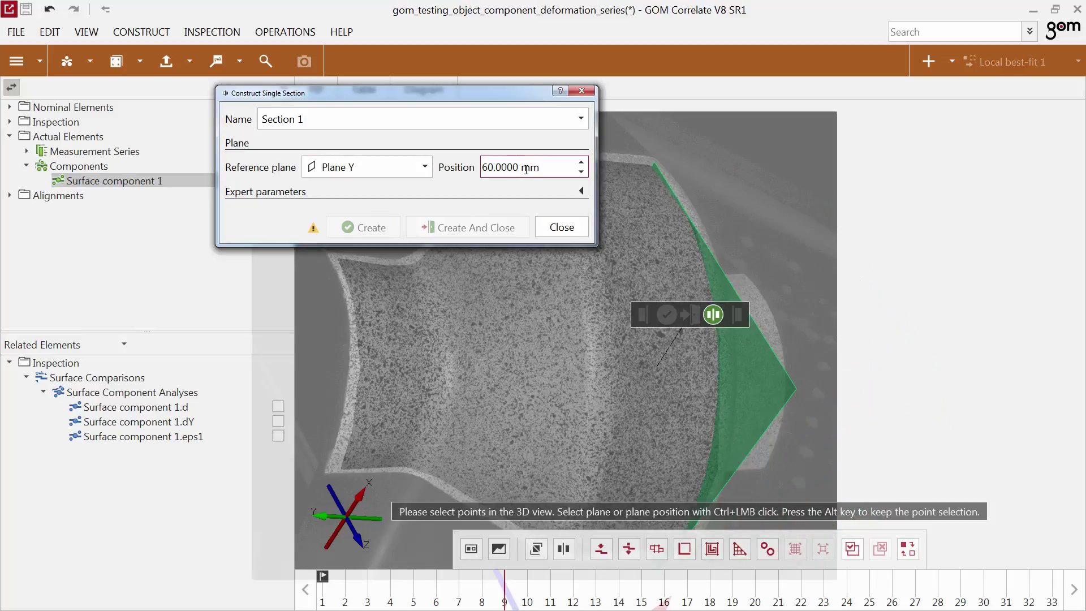
scroll(527, 169, "up", 2, "ctrl")
scroll(528, 170, "up", 3, "ctrl")
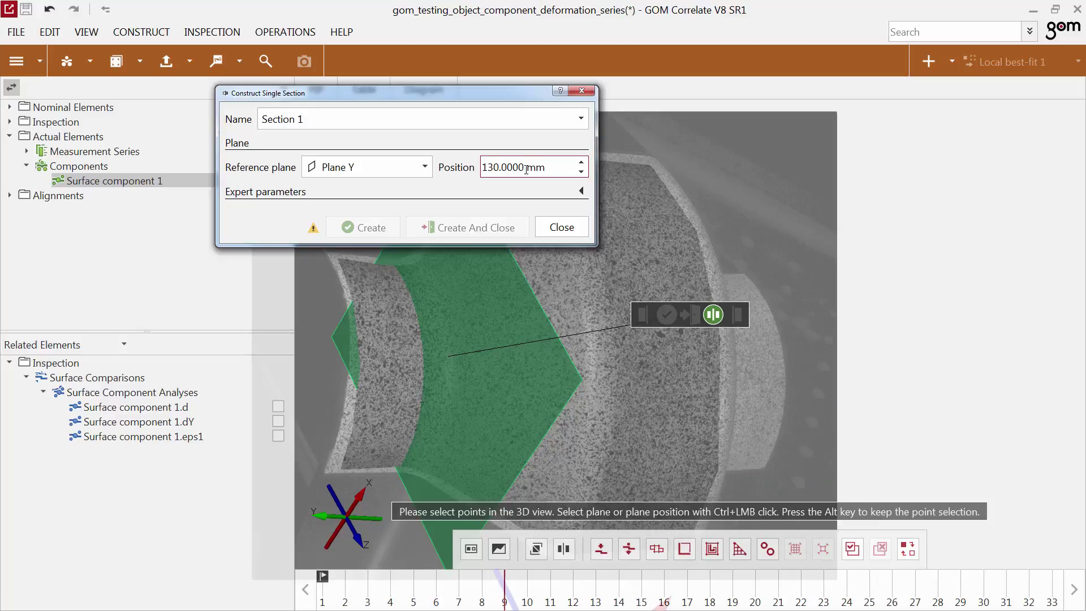
- Select all points of Surface component 1 and create section 'Plane Y +130.000 mm'
left_click(553, 285)
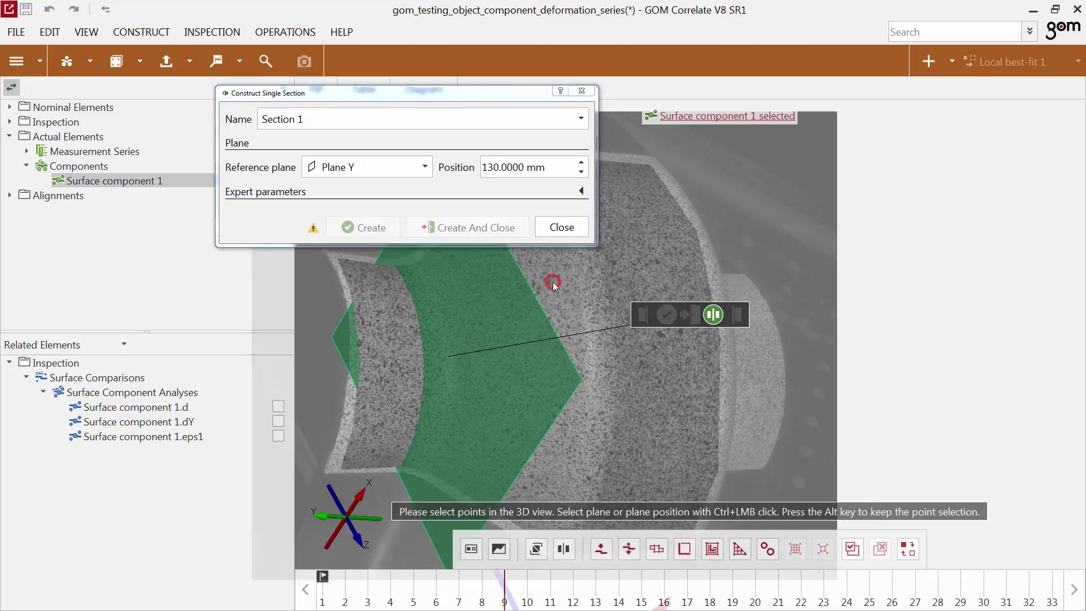
right_click(553, 283)
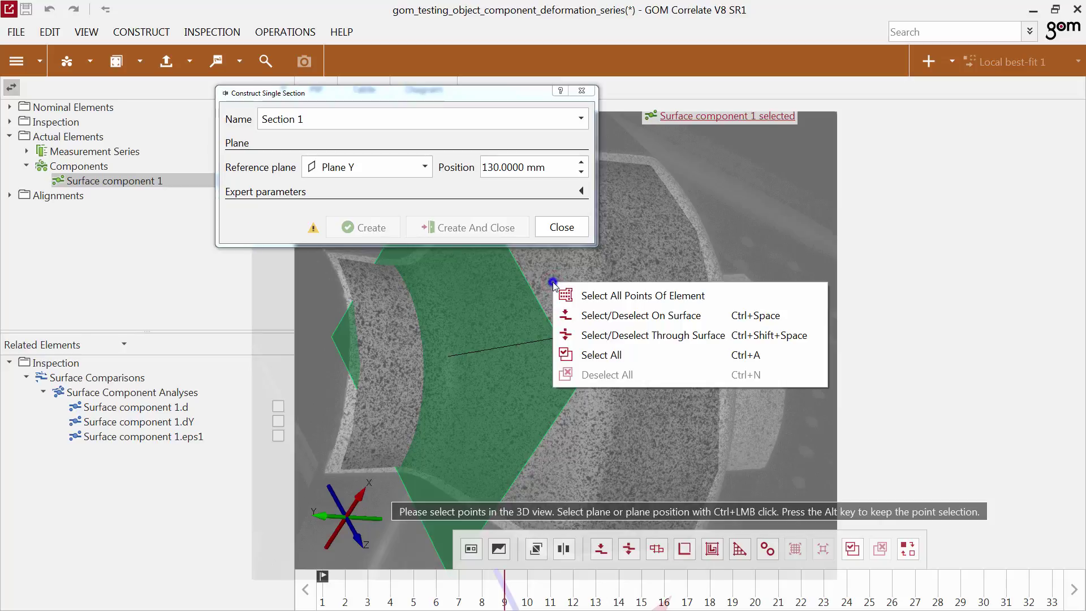
left_click(584, 295)
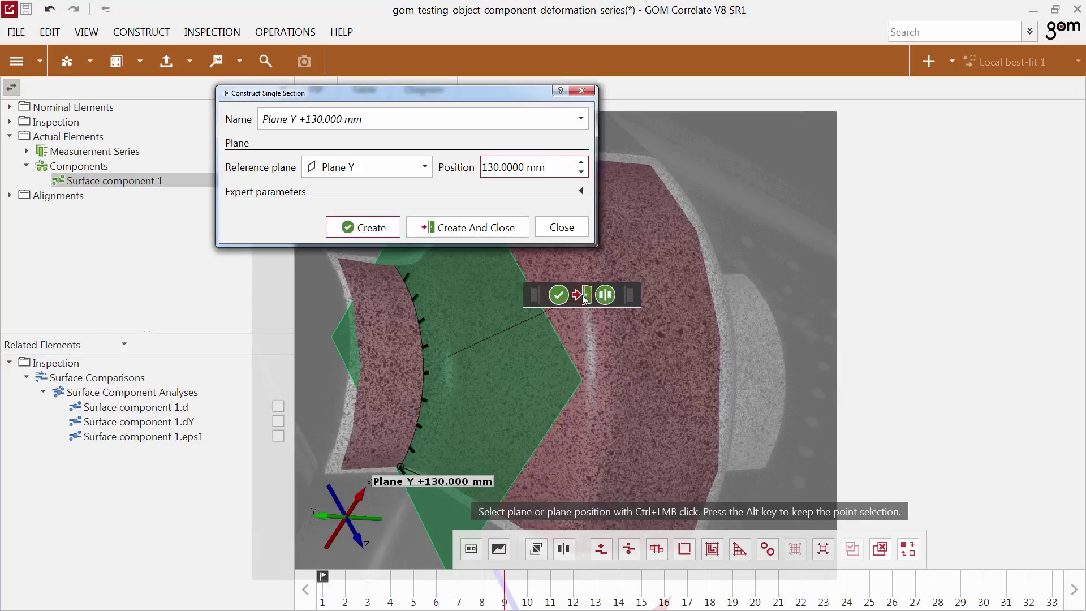
left_click(506, 227)
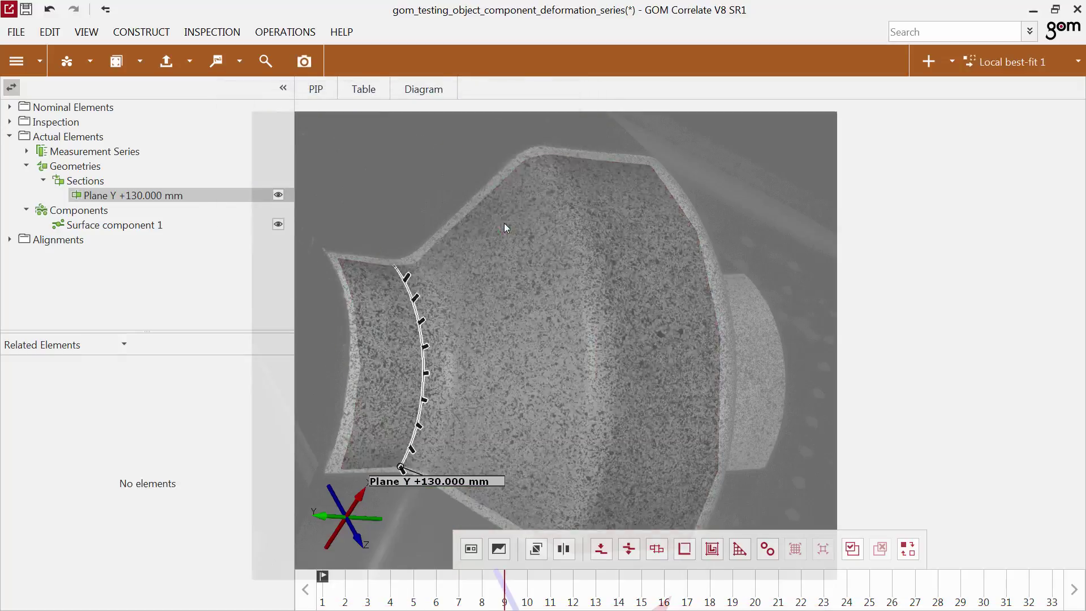
- Add a major strain check on the section, compared against the reference stage
left_click(119, 64)
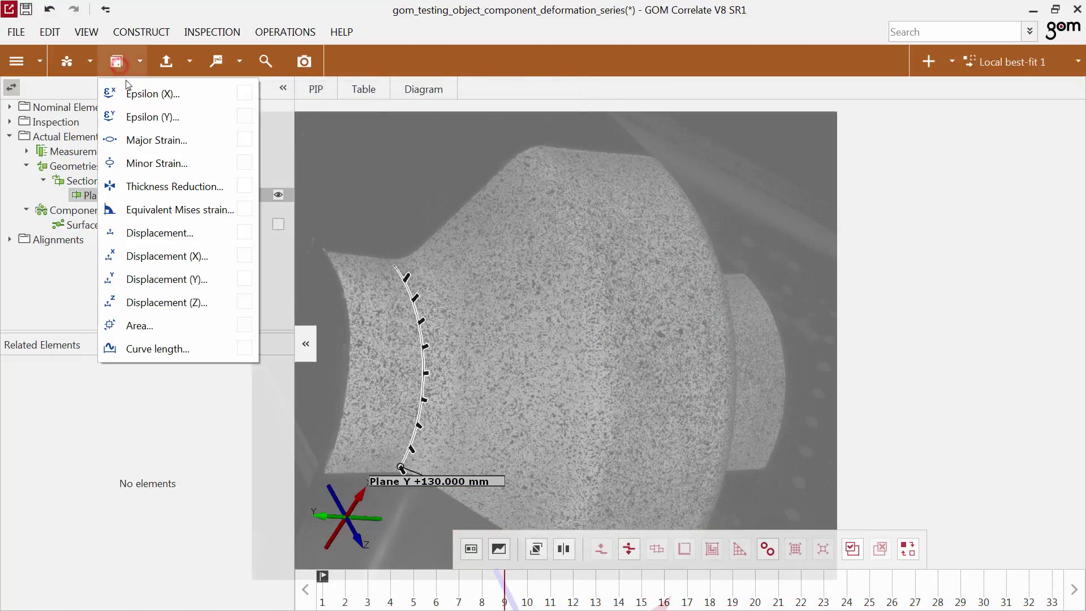
left_click(145, 140)
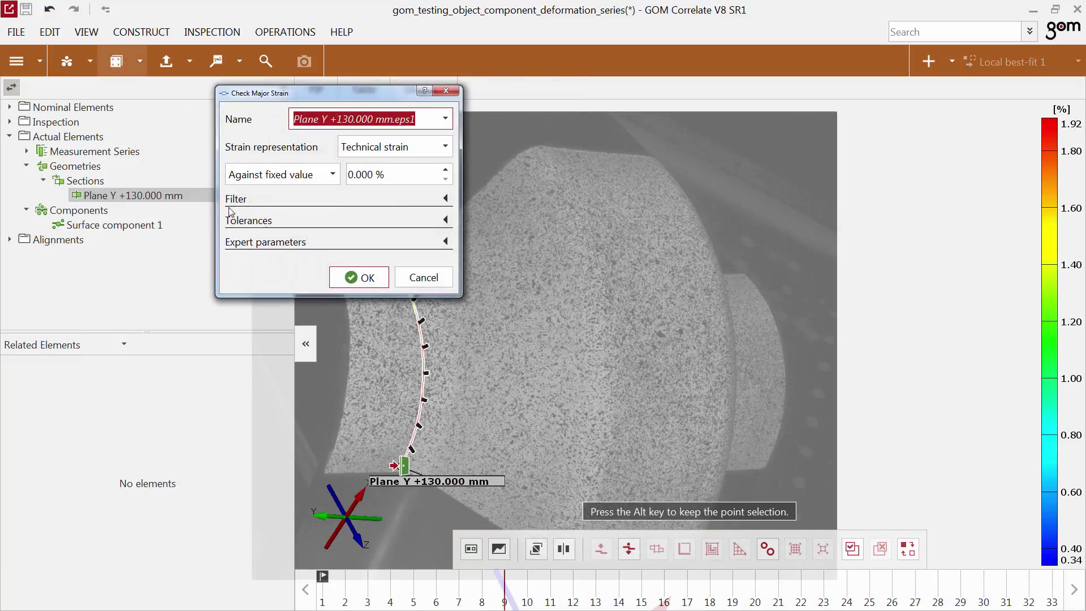
left_click(276, 173)
left_click(280, 211)
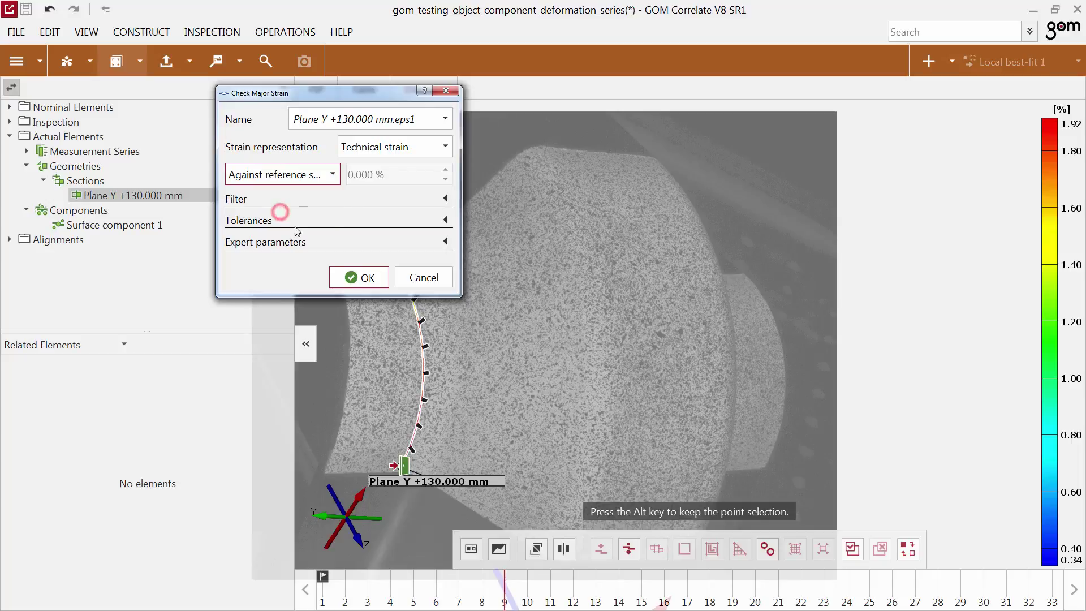
left_click(359, 277)
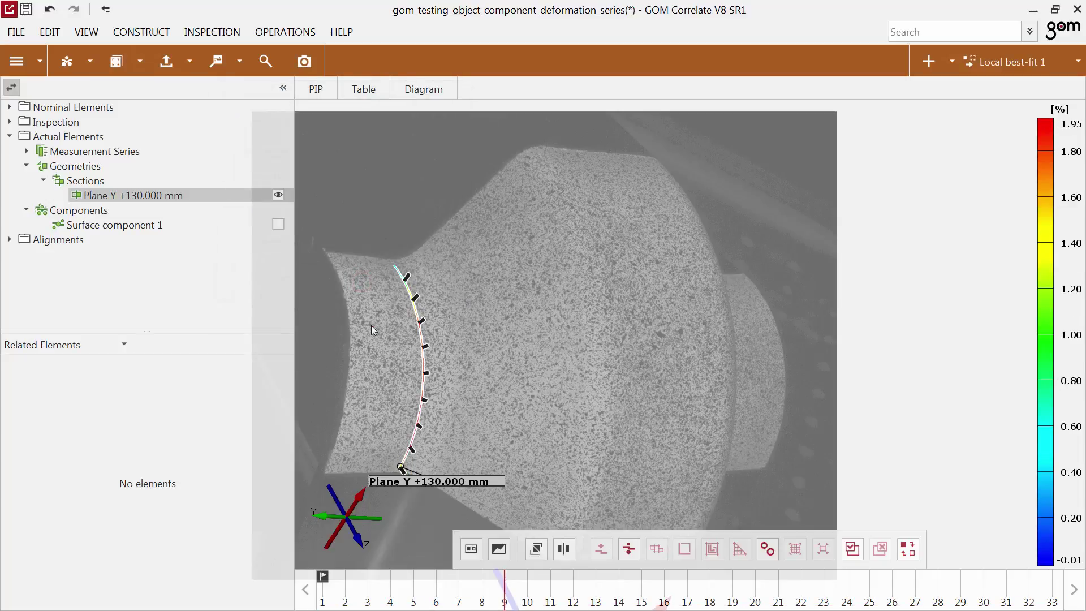
- Show the section curve alone in a rotated 2D view with its strain diagram across stages
left_click(370, 326)
left_click(463, 394)
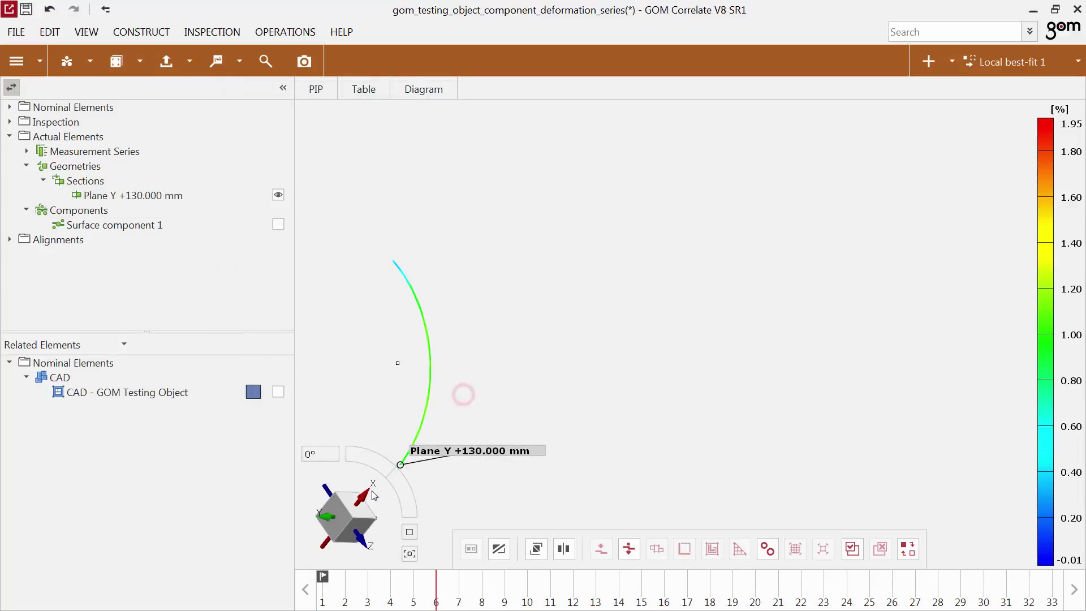
left_click(373, 495)
left_click(353, 455)
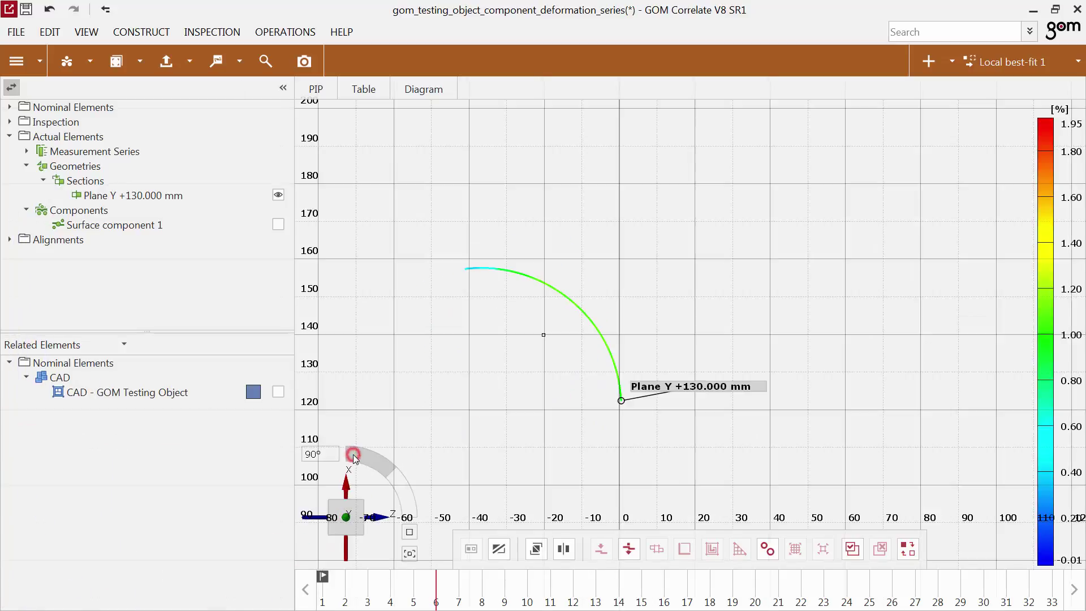
left_click(408, 96)
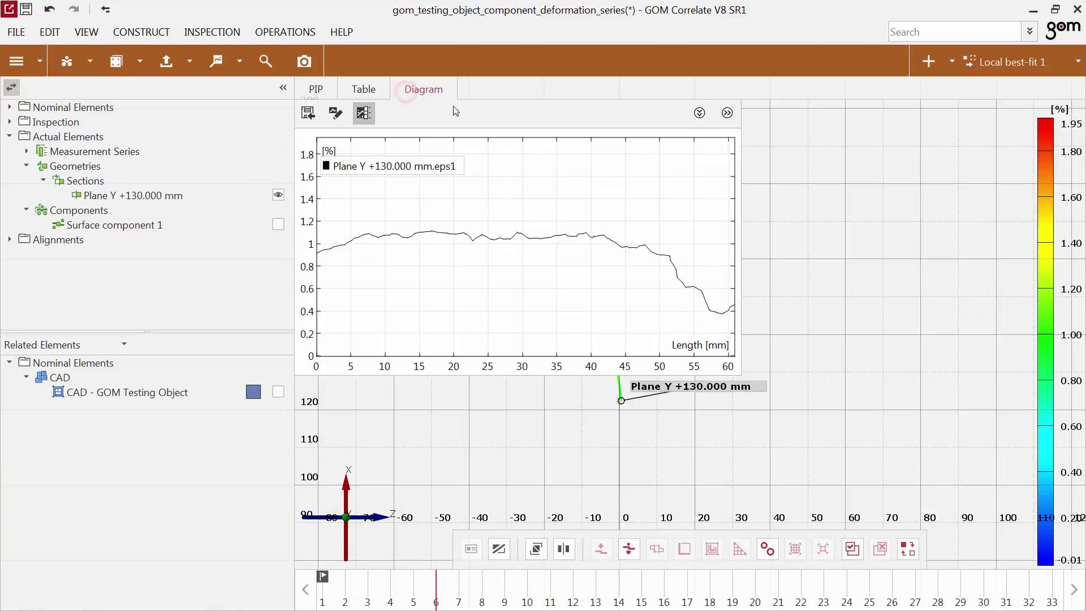
left_click(369, 601)
mouse_move(372, 601)
left_mouse_down()
mouse_move(611, 604)
mouse_move(434, 606)
left_mouse_up()
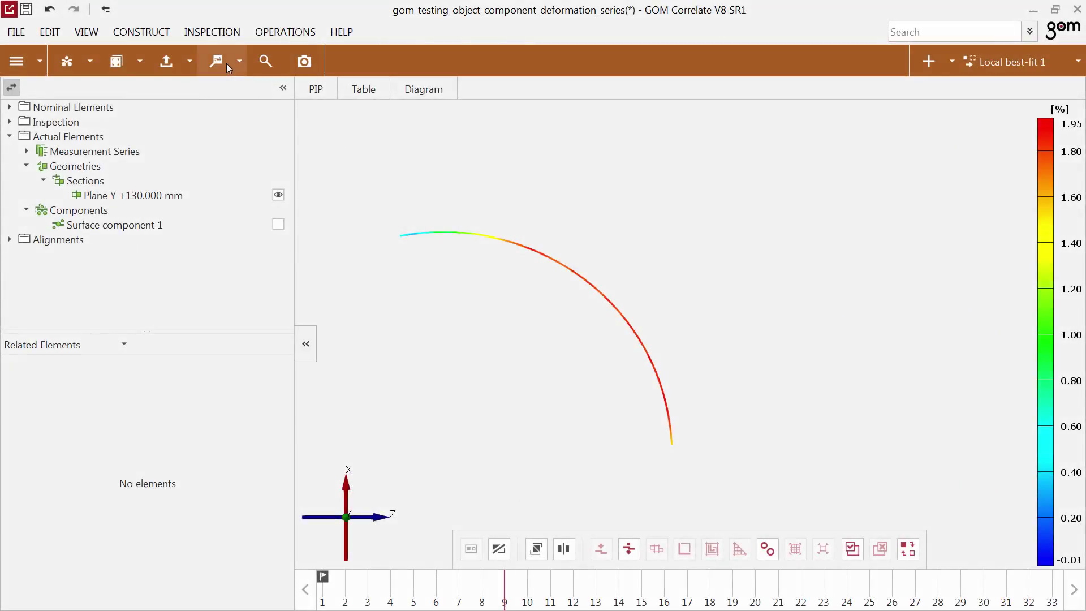
- Place inspection point 'Point 1' on the Plane Y +130.000 mm section curve
left_click(228, 67)
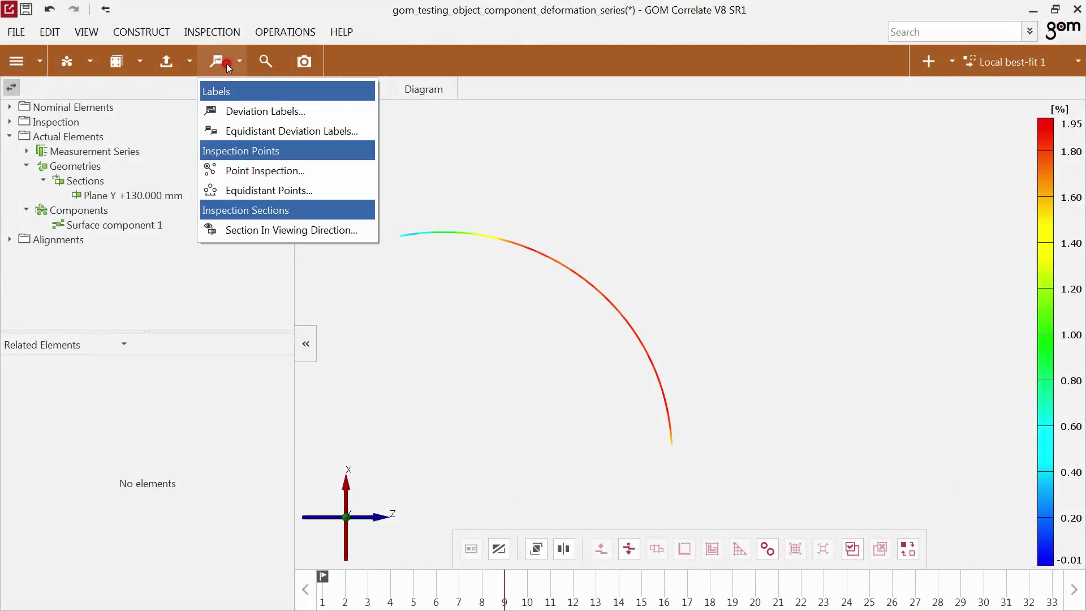
left_click(249, 171)
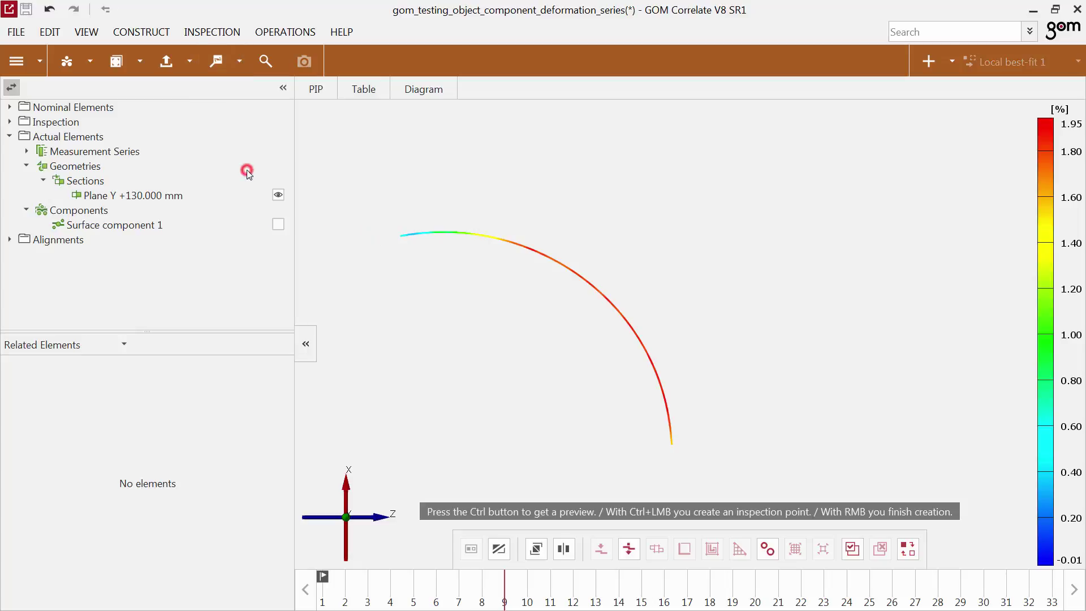
left_click(653, 365, "ctrl")
left_click(653, 365, "ctrl")
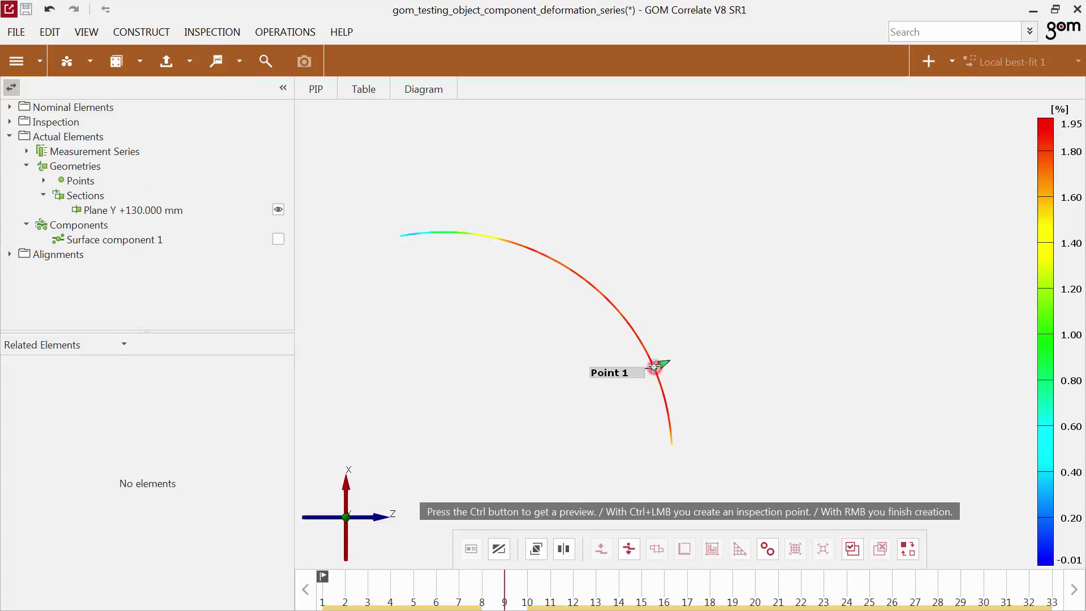
right_click(653, 366)
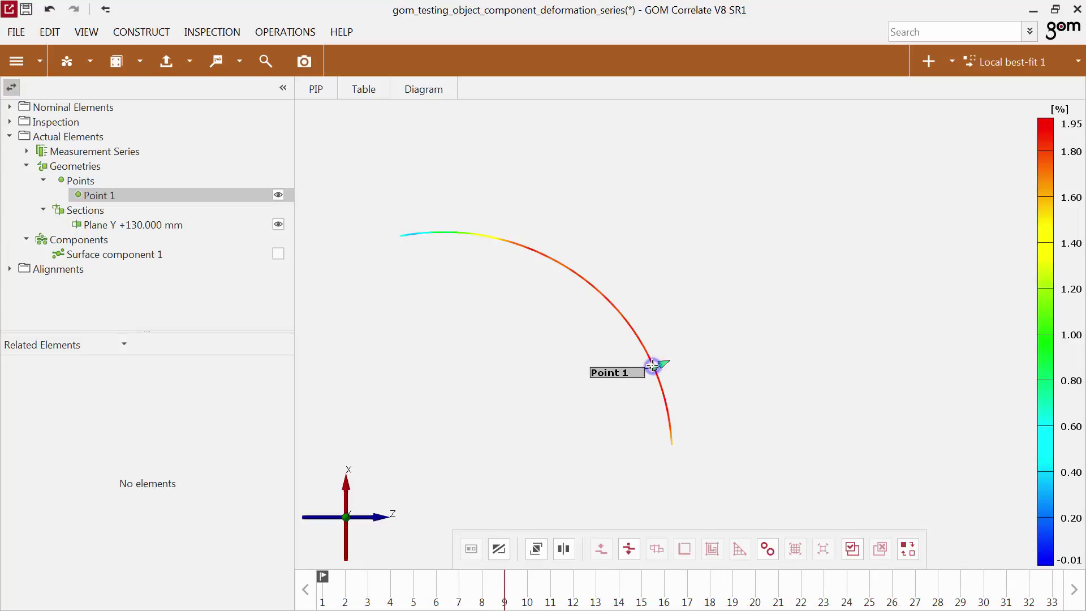
left_click(124, 65)
- Add major strain check 'Point 1.eps1' against the reference stage and view its diagram over stages
left_click(147, 140)
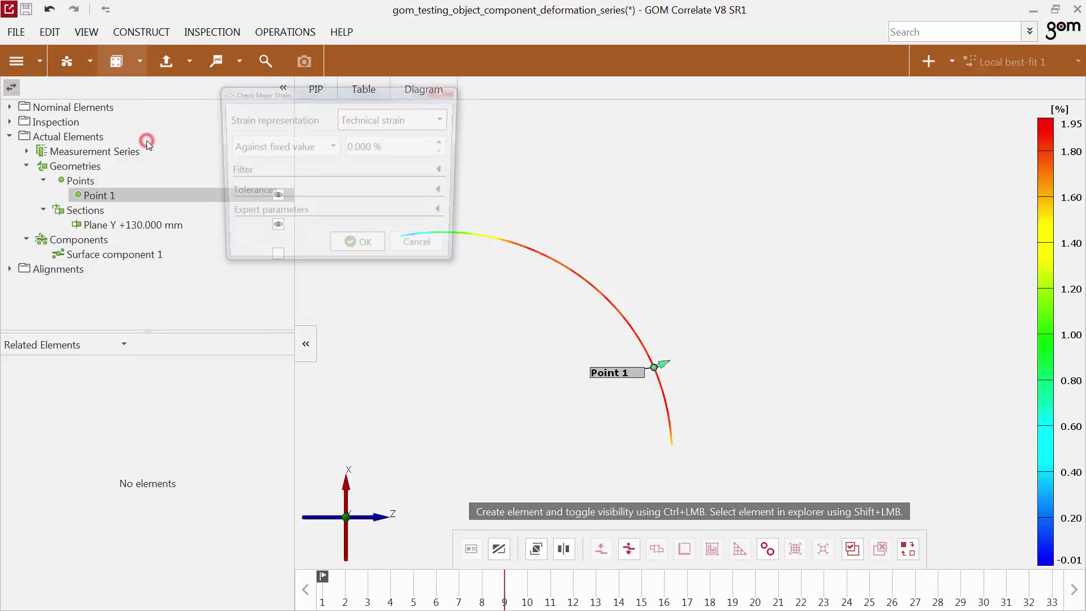
left_click(254, 146)
left_click(262, 177)
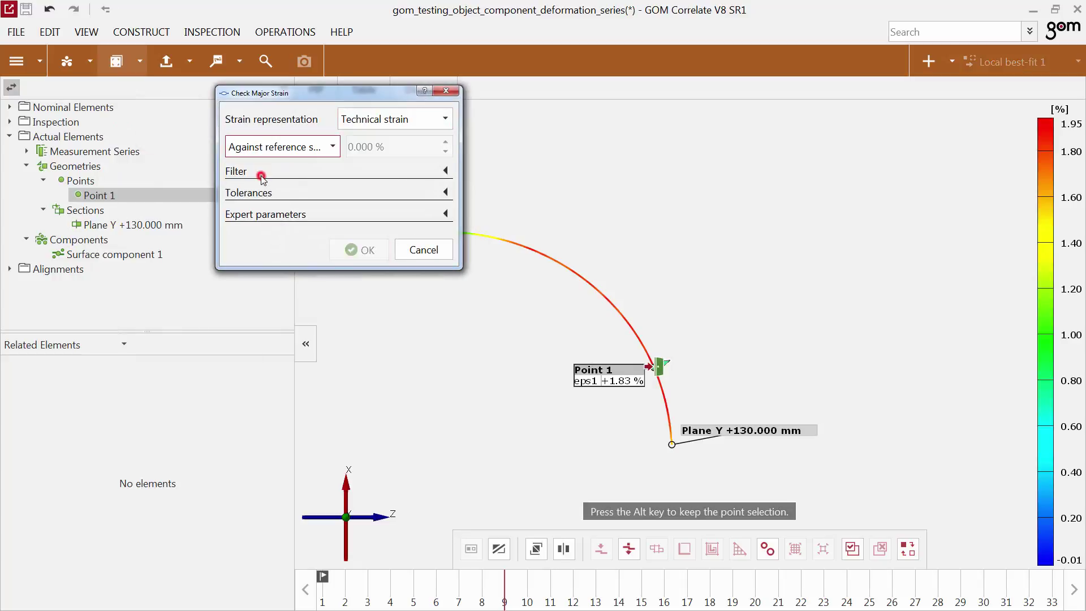
left_click(360, 249)
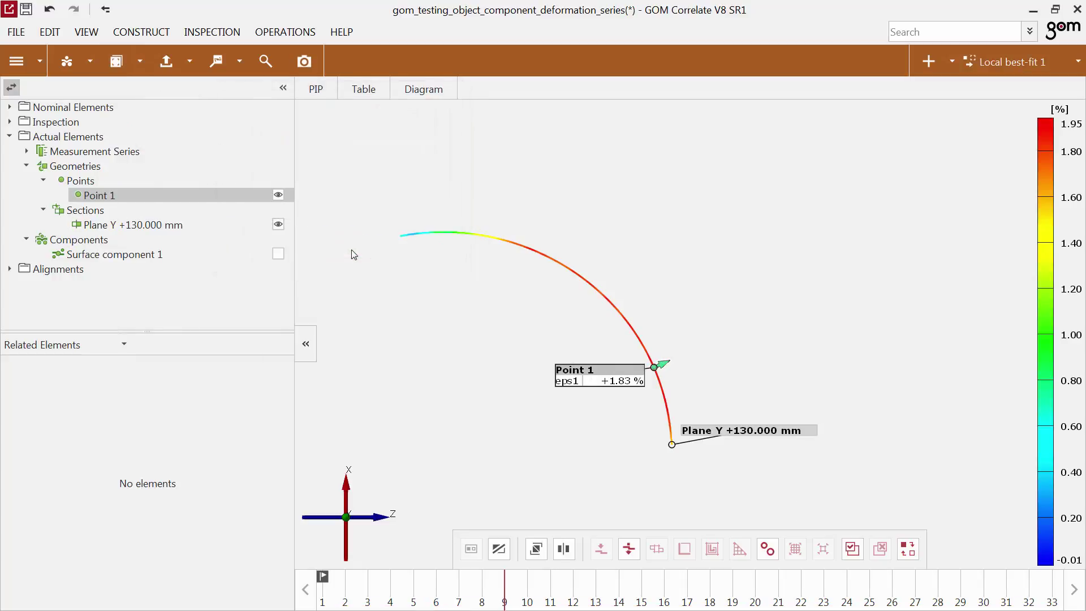
left_click(420, 86)
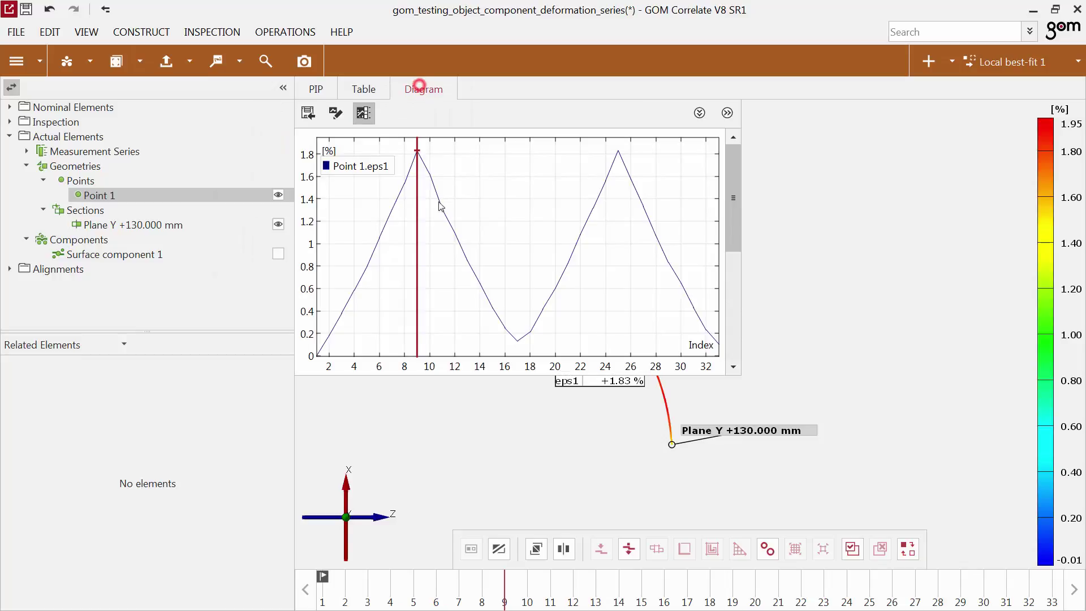
mouse_move(324, 592)
left_mouse_down()
mouse_move(506, 608)
mouse_move(739, 606)
mouse_move(513, 605)
left_mouse_up()
- Mark stages 1–17 and save them as a stage range named 'Cycle 1'
left_click(319, 356)
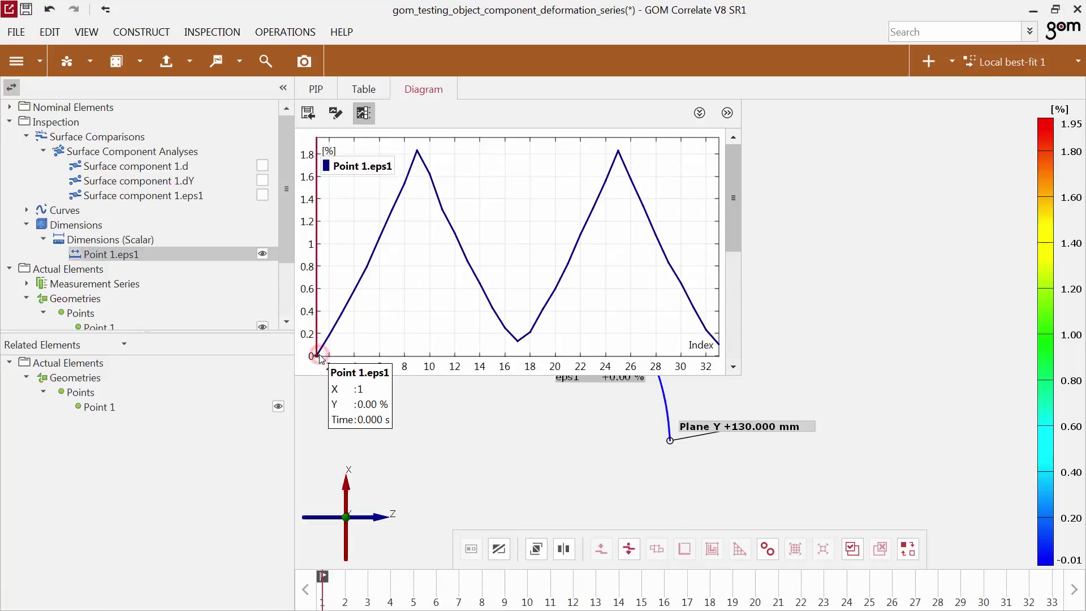
left_click_drag(319, 358, 521, 361)
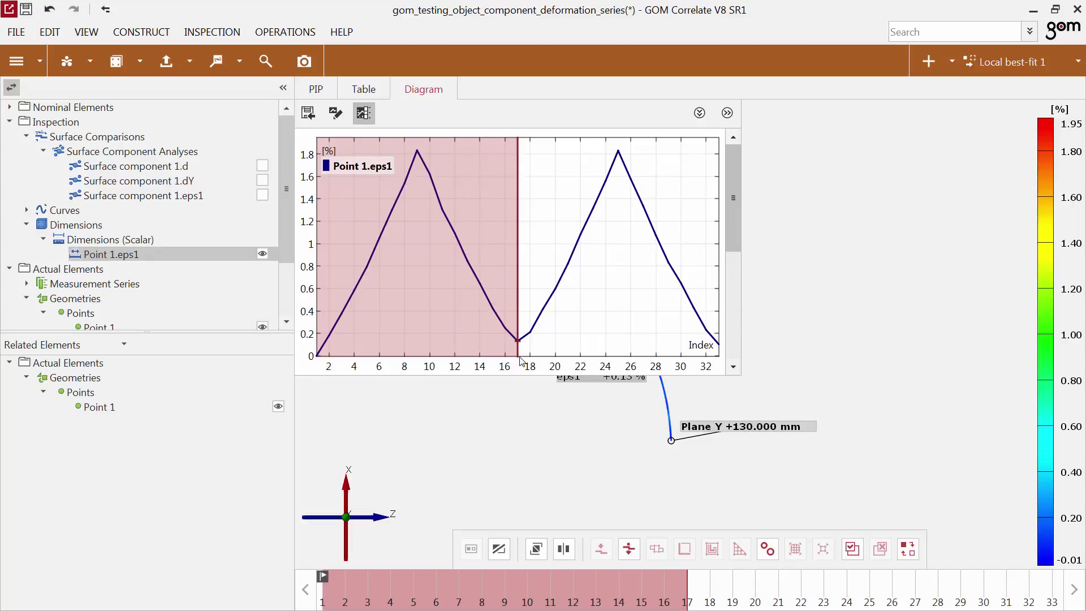
right_click(453, 592)
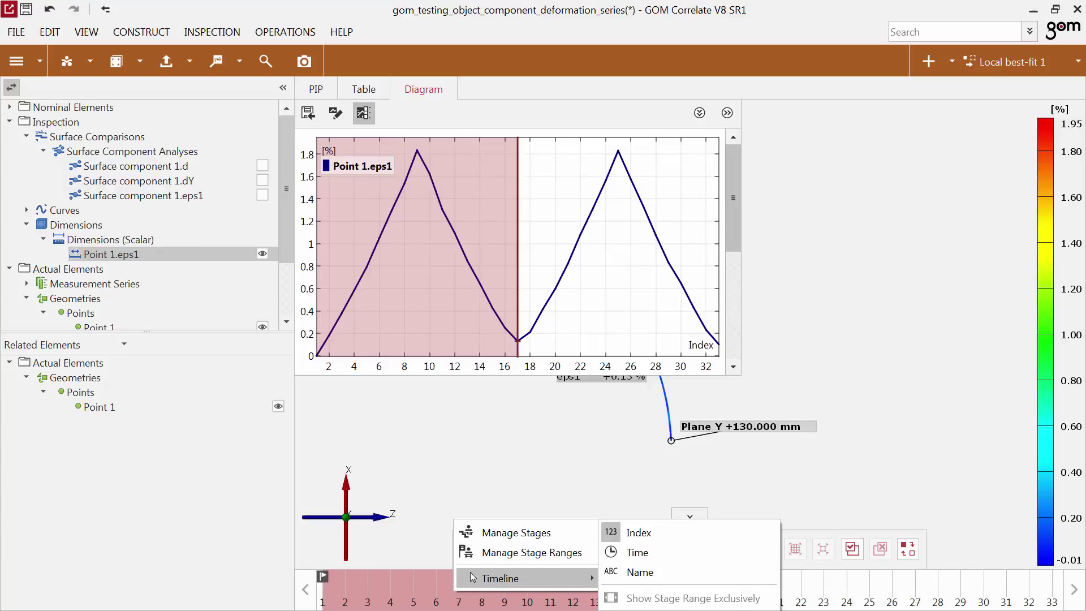
left_click(479, 553)
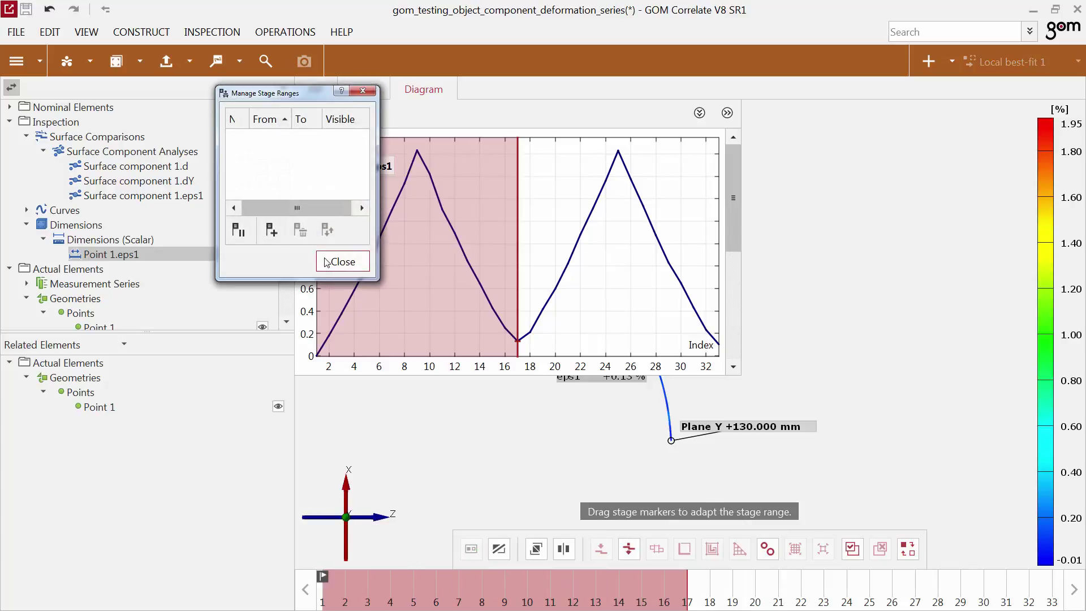
left_click(269, 231)
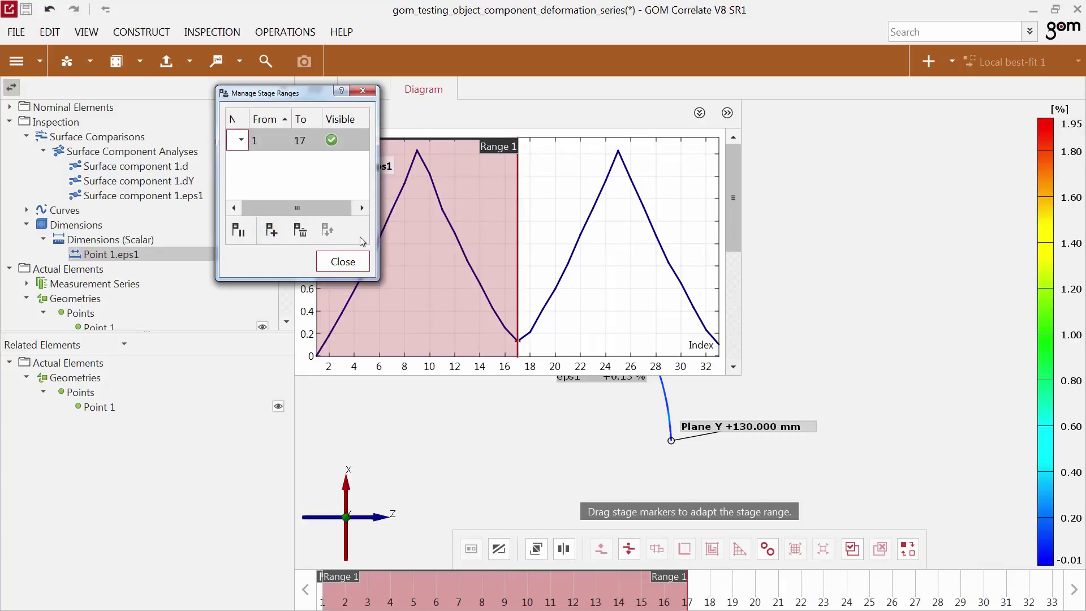
left_click_drag(379, 235, 503, 234)
type("Cycle 1")
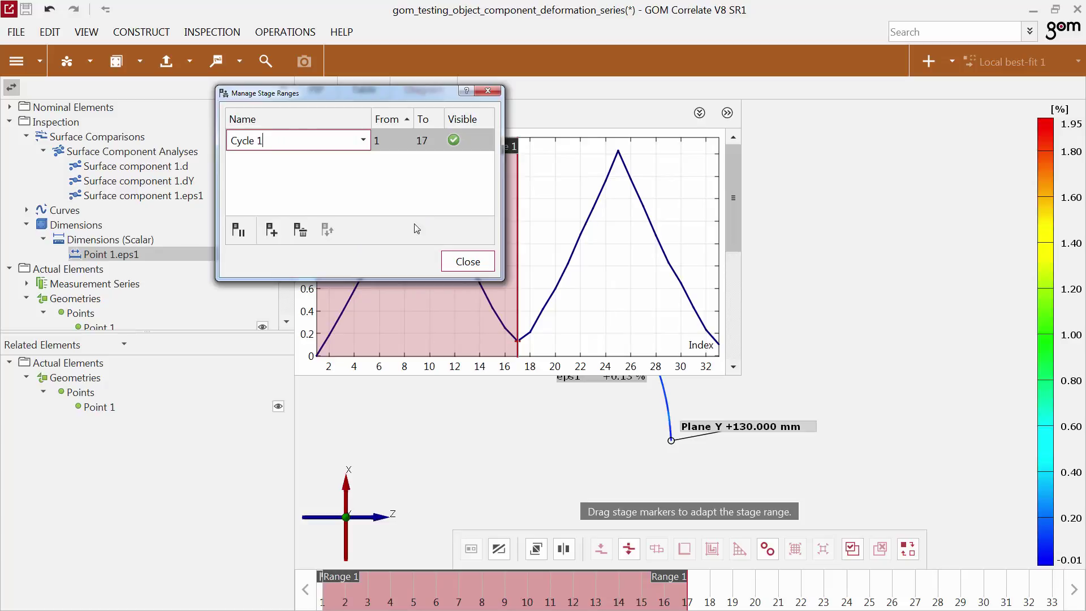
key("Return")
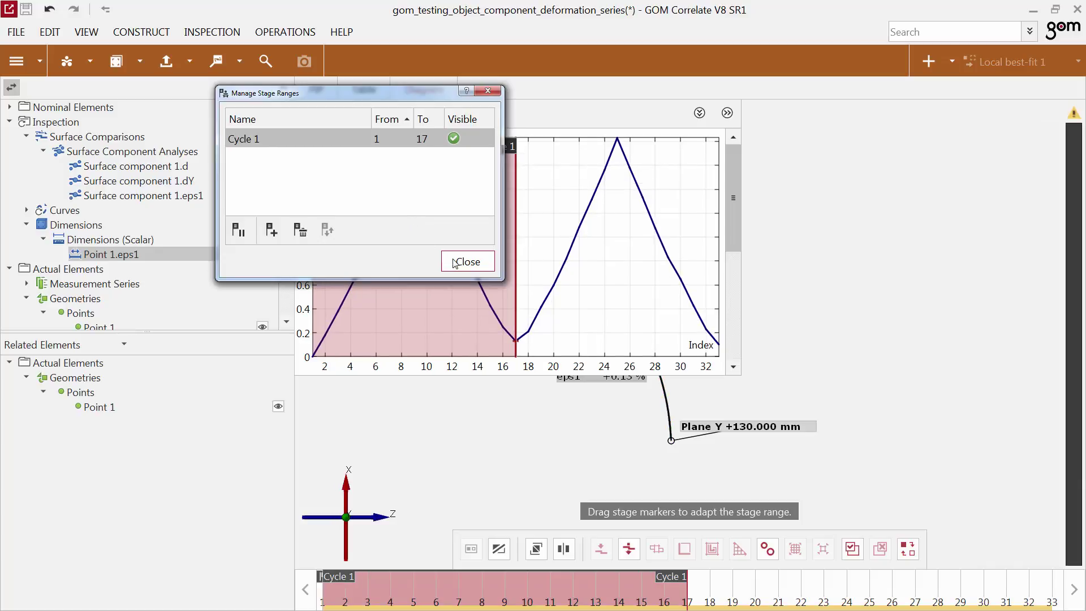
- Zoom the timeline to Cycle 1 and step through stages 11, 1 and 17
left_click(457, 264)
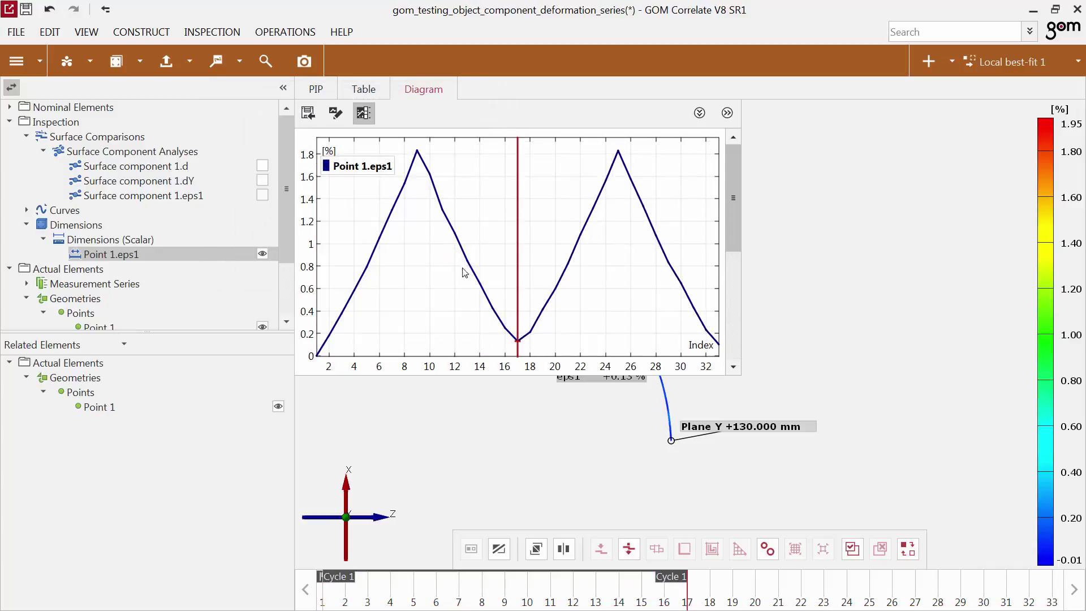
double_click(668, 577)
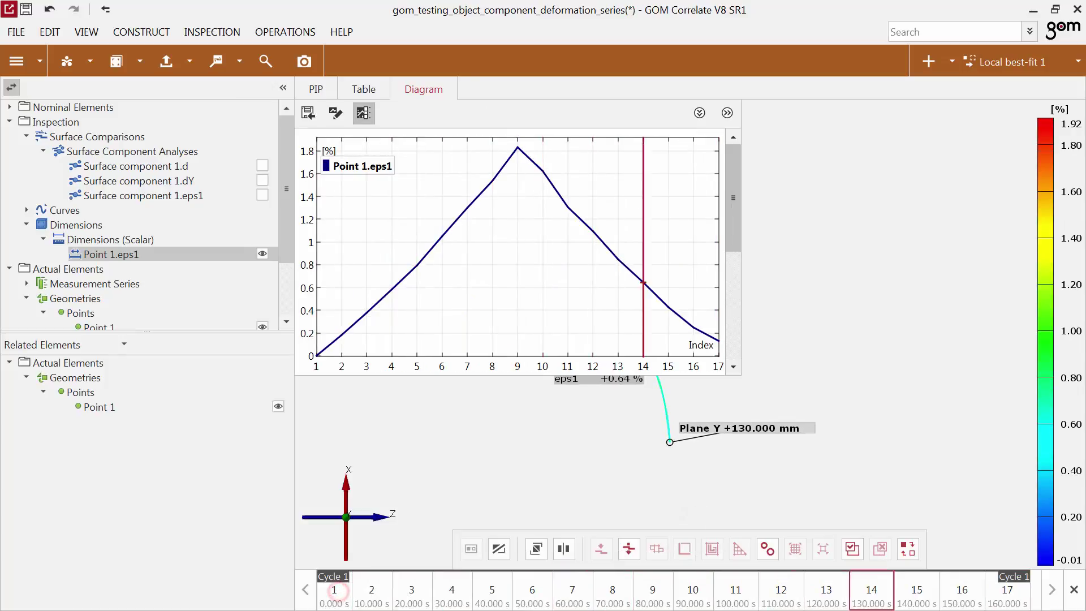
left_click(717, 601)
left_click(334, 591)
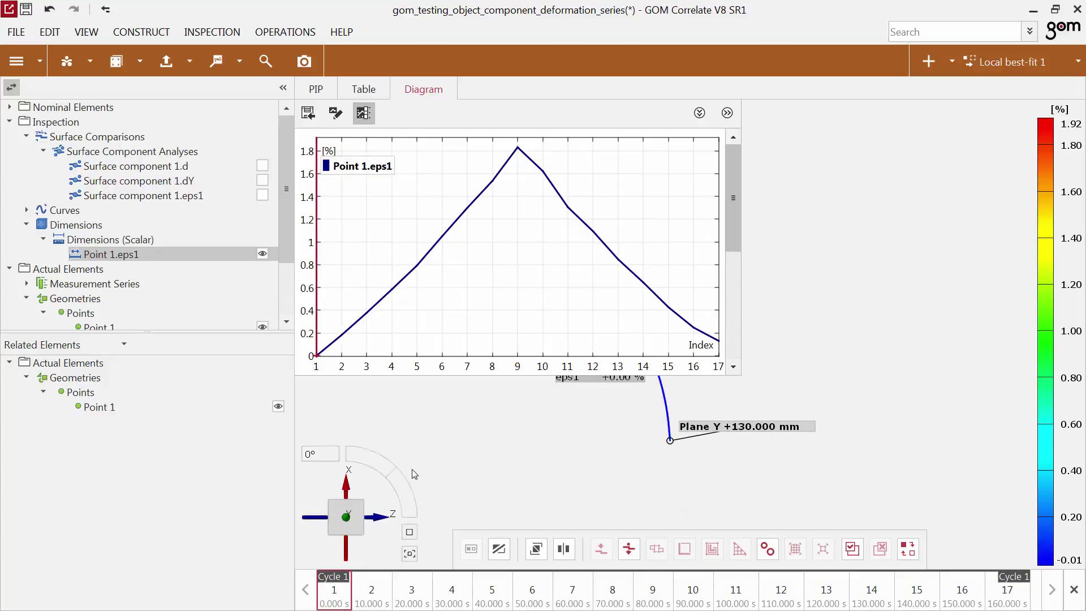
left_click(1074, 590)
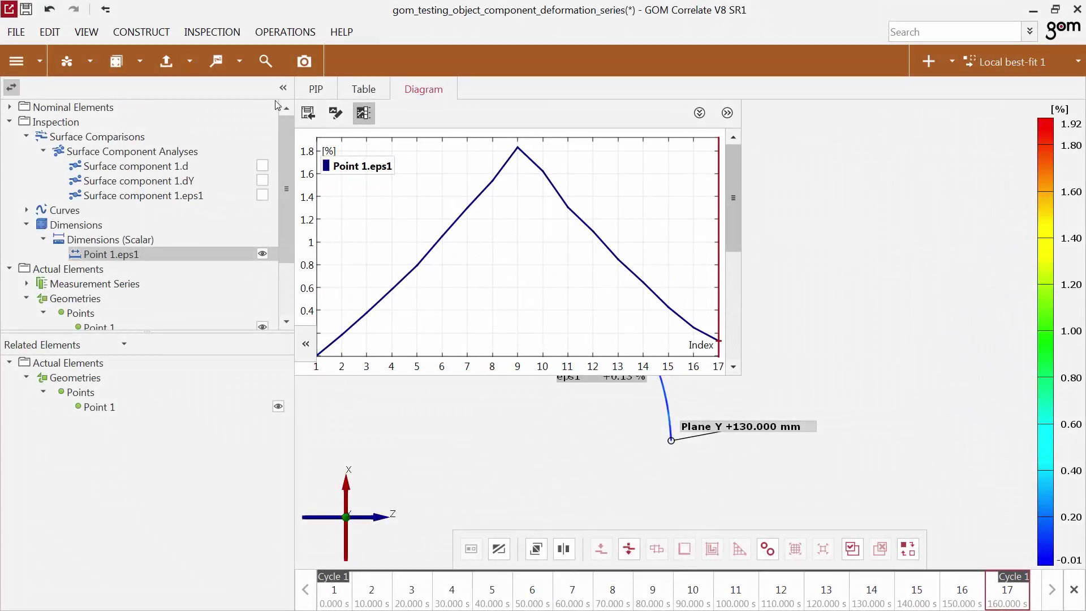
- Create a 3D+Diagram report page for Cycle 1 with an adjusted 3D view, then view Report workspace
left_click(300, 58)
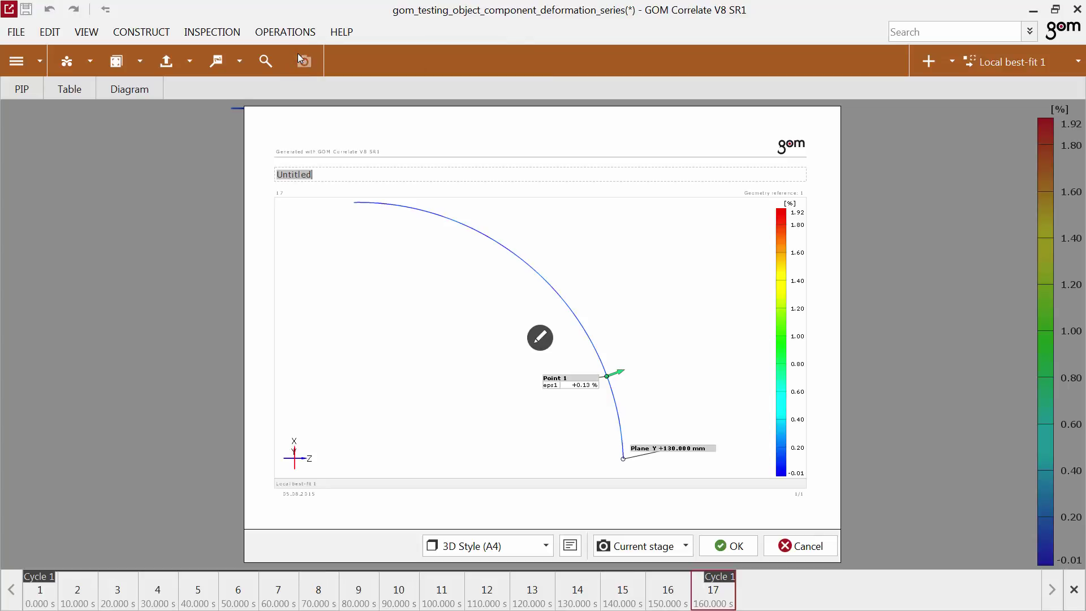
left_click(516, 543)
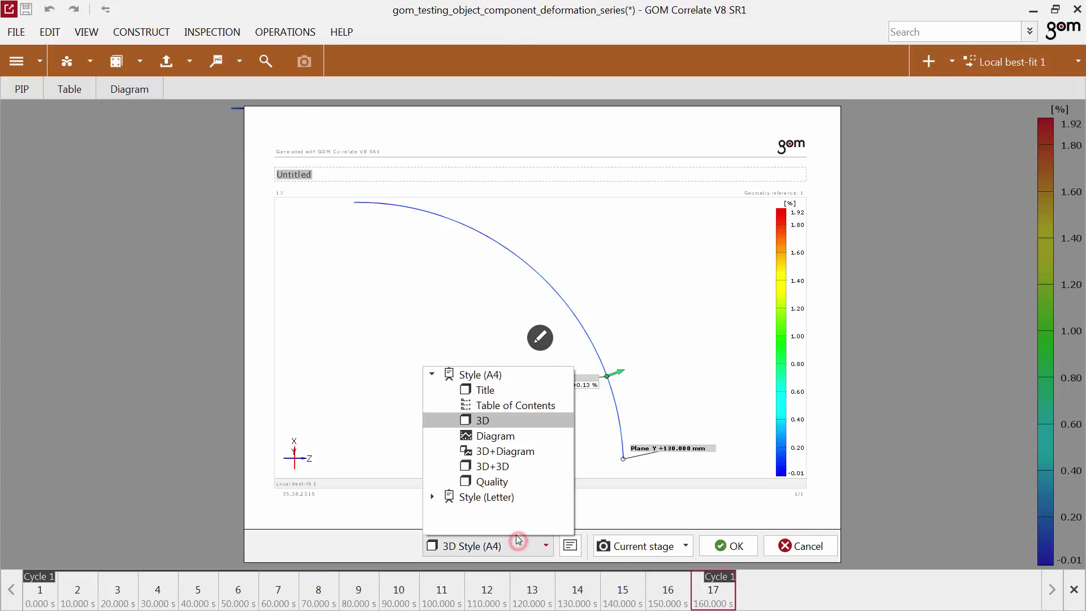
left_click(504, 450)
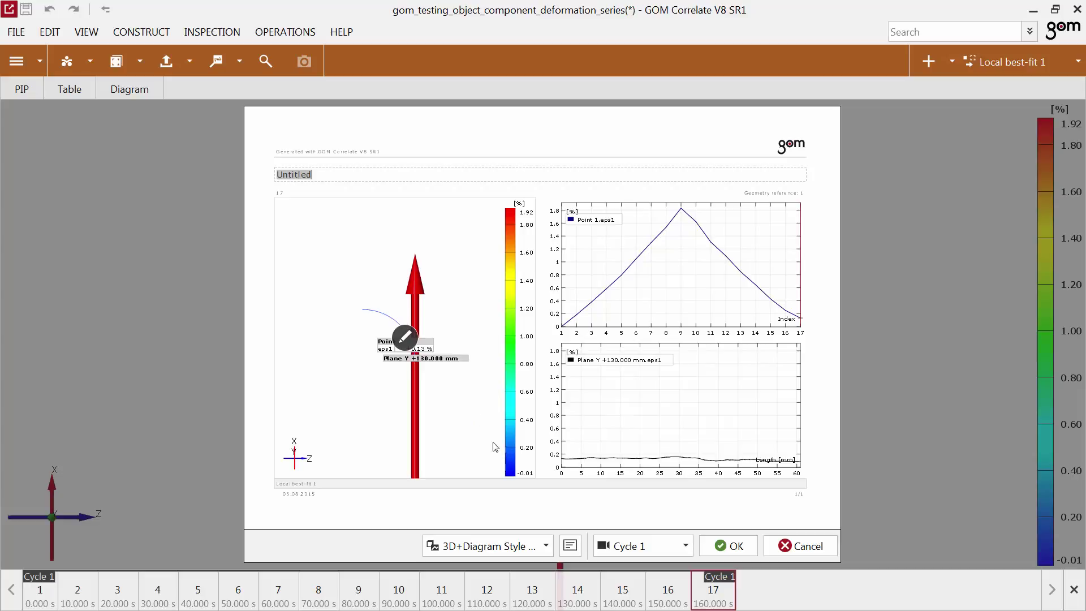
left_click(616, 553)
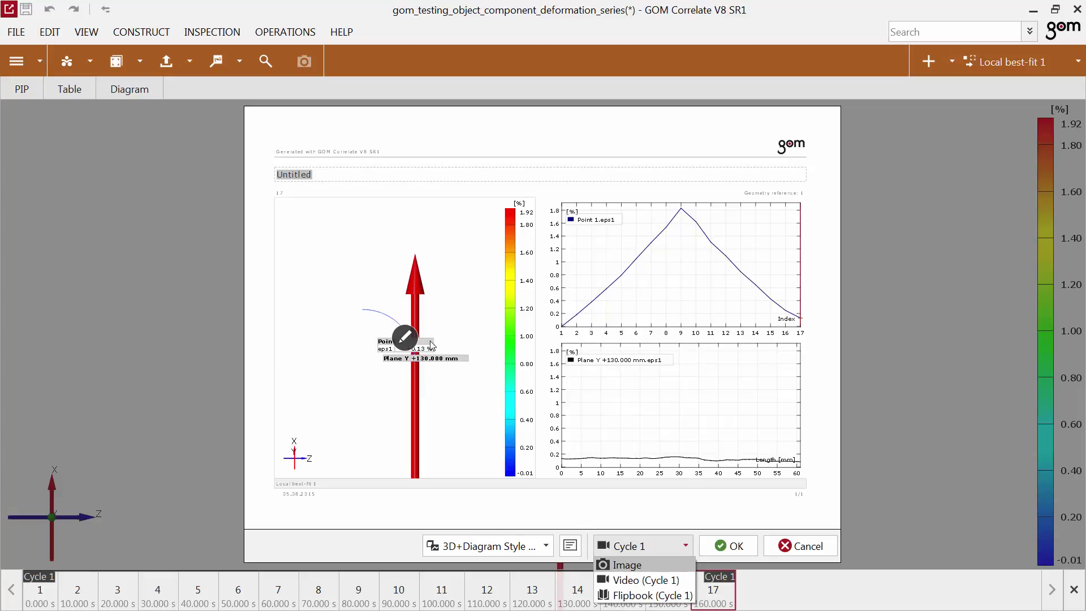
left_click(406, 338)
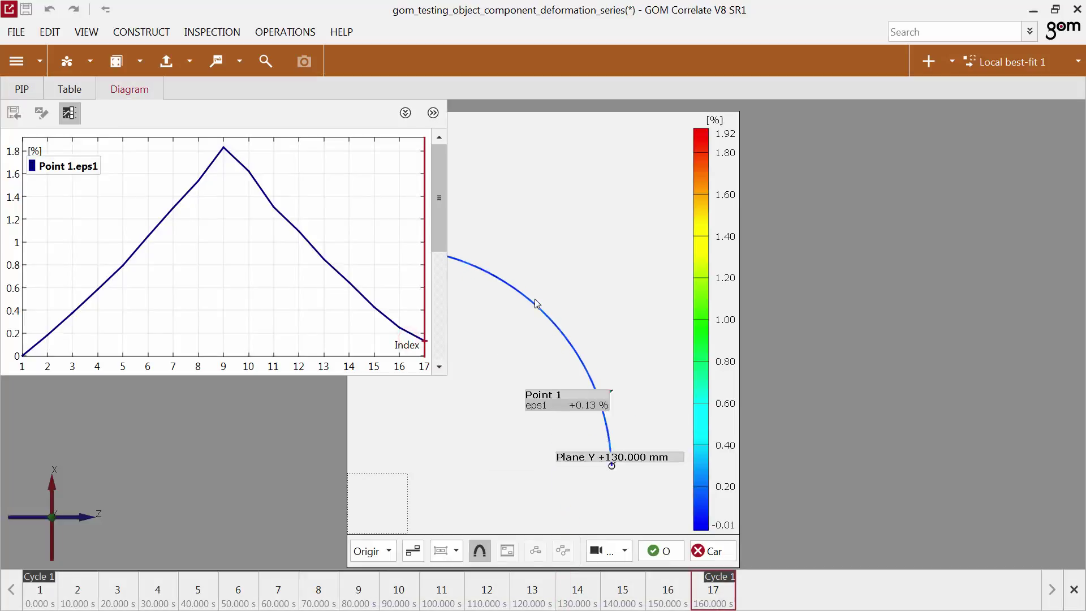
left_click(663, 555)
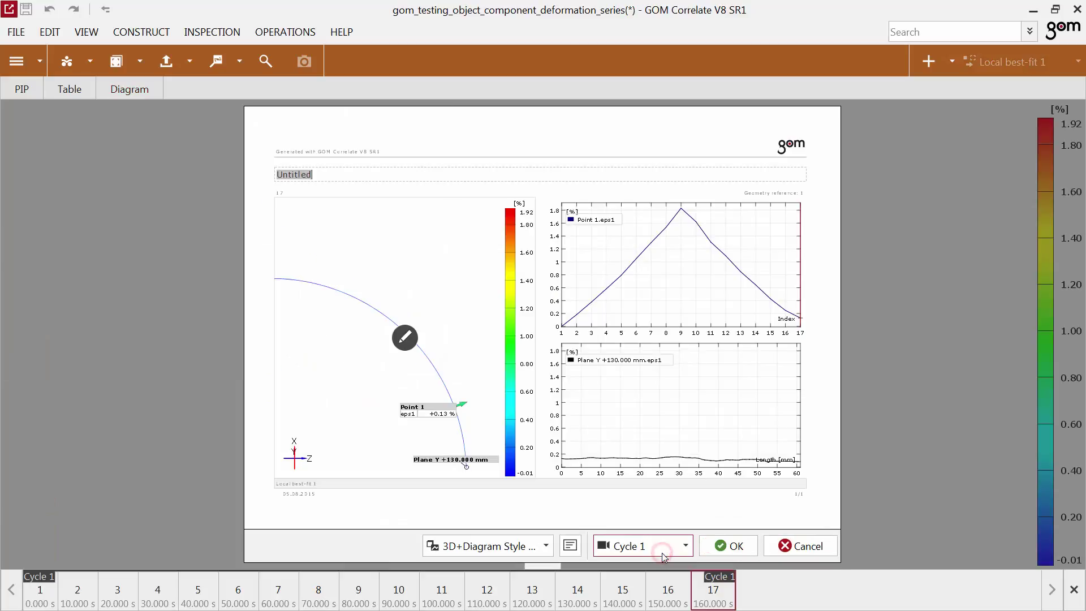
left_click(745, 554)
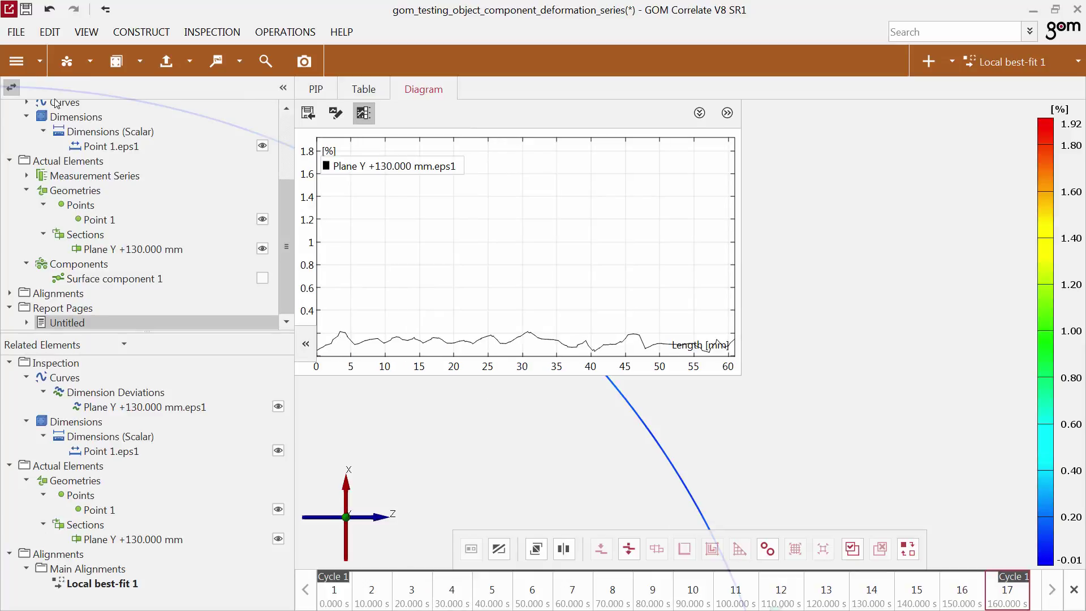
left_click(29, 66)
- Switch to the Report workspace showing the 'Untitled' page with section view and strain diagrams
left_click(32, 149)
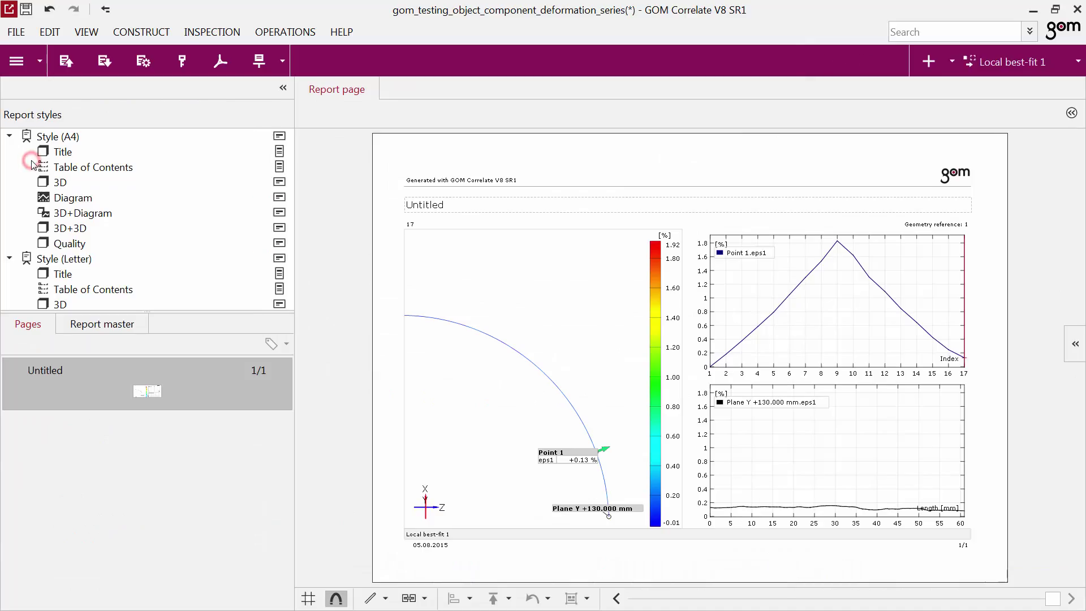